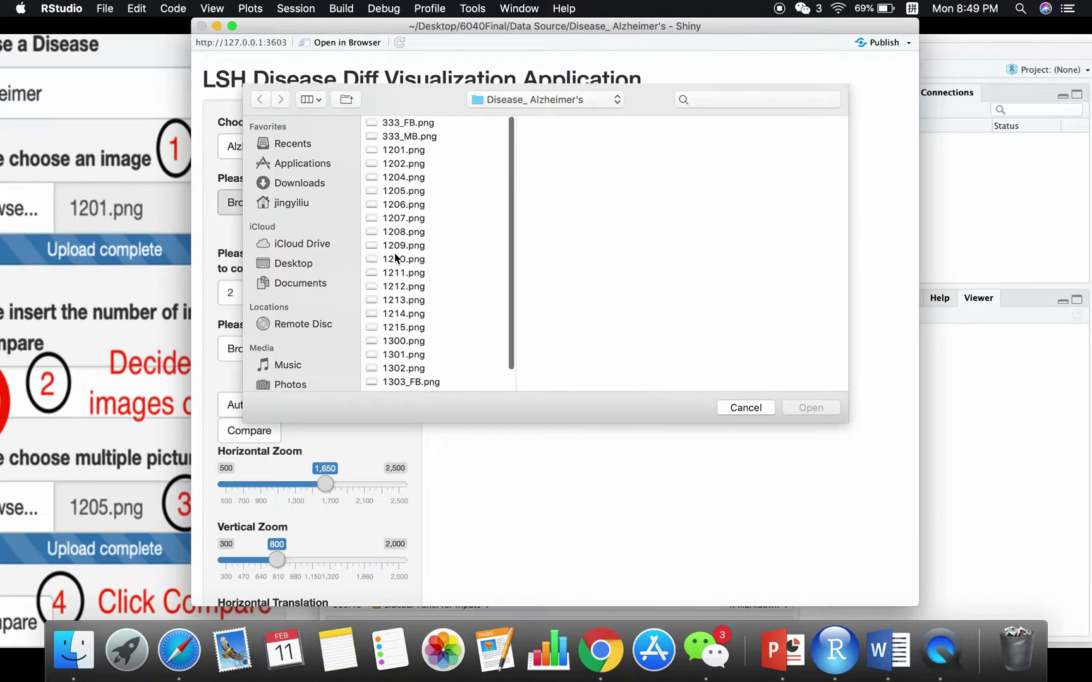
Load 1205.png from the Disease_ Alzheimer's folder as the first image.
{"action": "scroll", "coordinate": [467, 257], "scroll_direction": "down", "scroll_amount": 1}
{"action": "scroll", "coordinate": [435, 190], "scroll_direction": "up", "scroll_amount": 1}
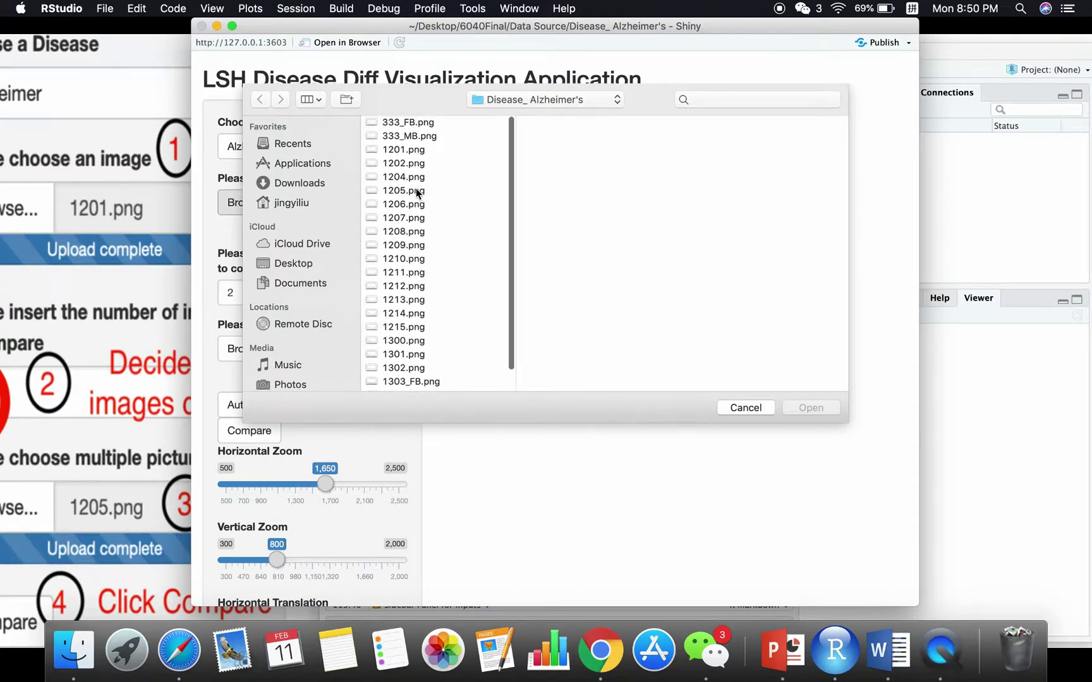
{"action": "left_click", "coordinate": [415, 188]}
{"action": "key", "text": "Return"}
{"action": "scroll", "coordinate": [637, 437], "scroll_direction": "down", "scroll_amount": 5}
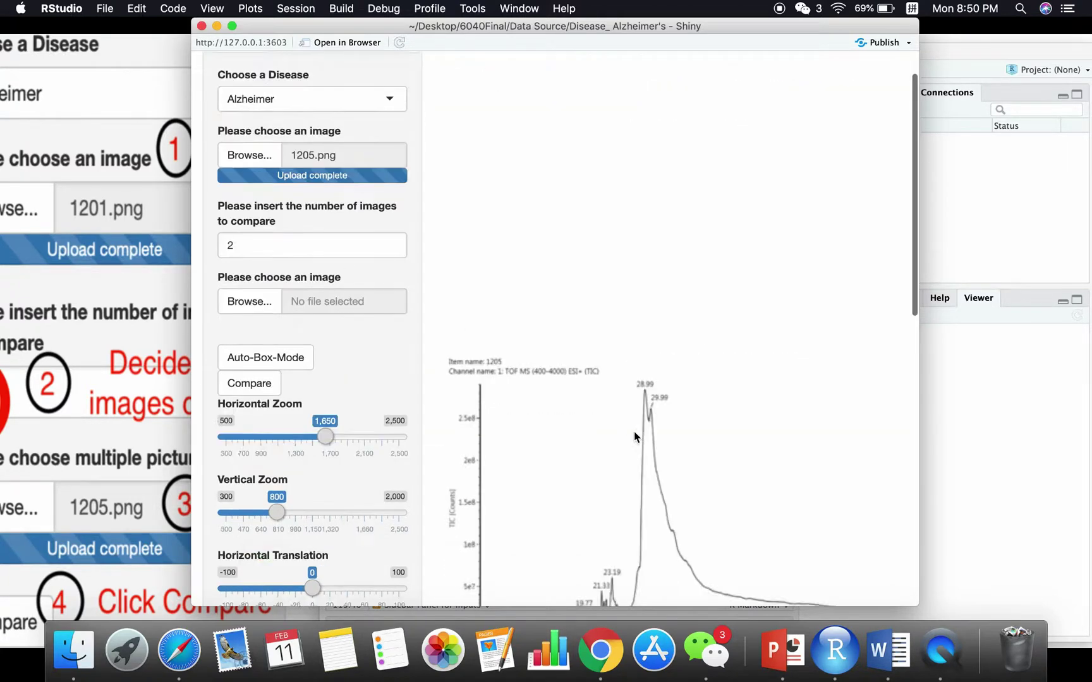
{"action": "scroll", "coordinate": [634, 436], "scroll_direction": "down", "scroll_amount": 3}
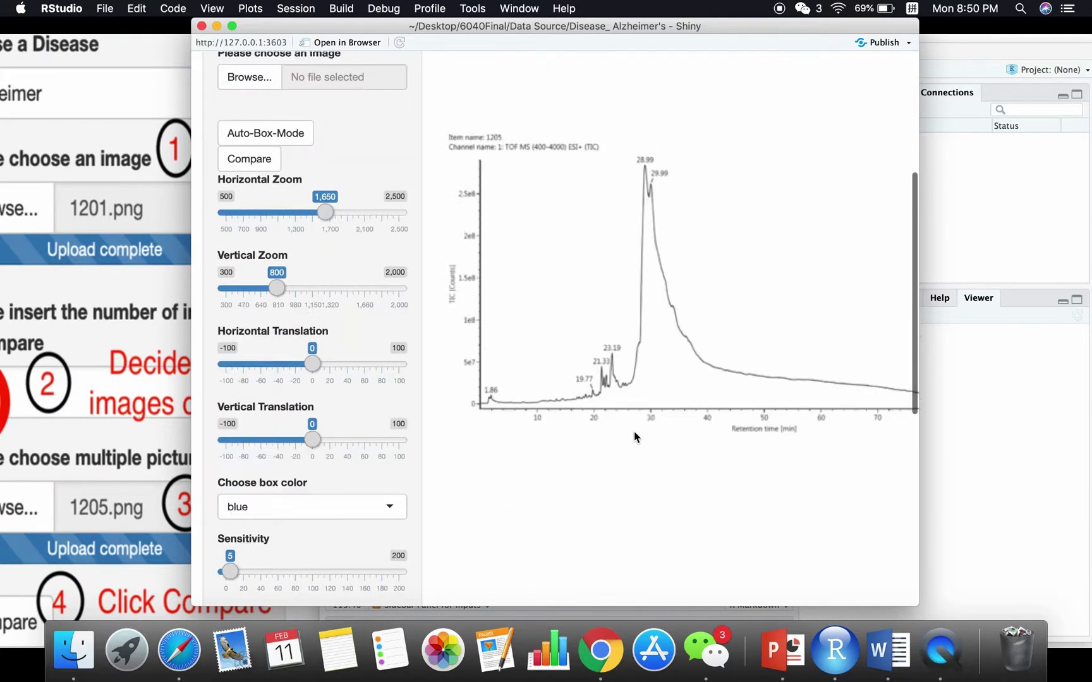
Load 1211.png from the Disease_ Alzheimer's folder as the second image to compare.
{"action": "scroll", "coordinate": [634, 431], "scroll_direction": "up", "scroll_amount": 8}
{"action": "left_click", "coordinate": [222, 349]}
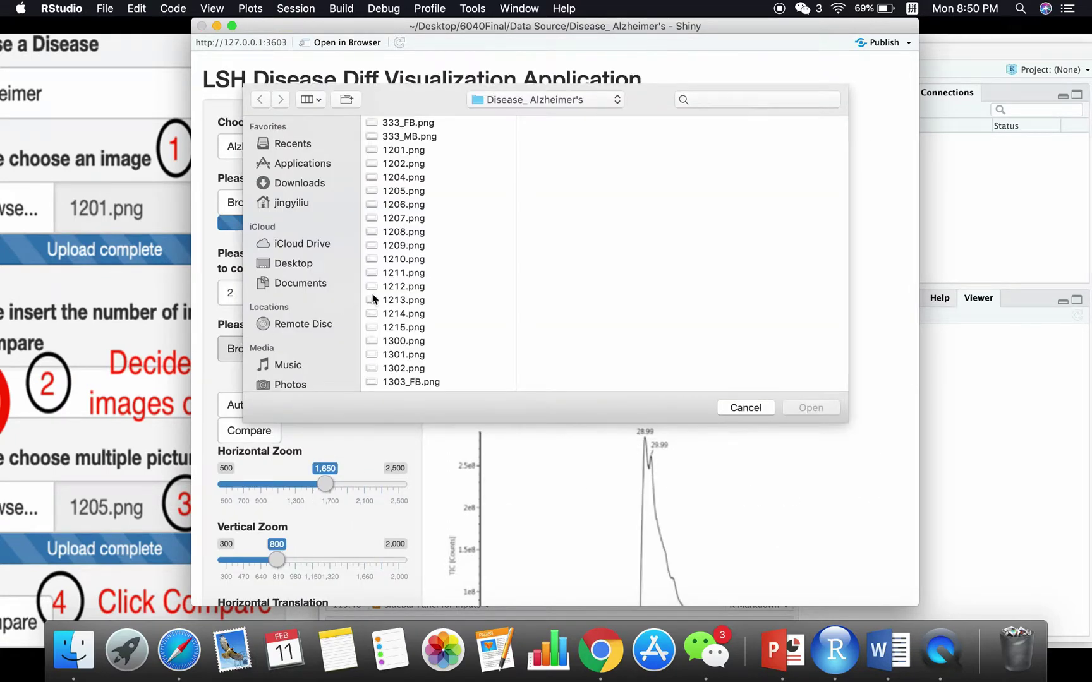
{"action": "left_click", "coordinate": [422, 273]}
{"action": "double_click", "coordinate": [421, 272]}
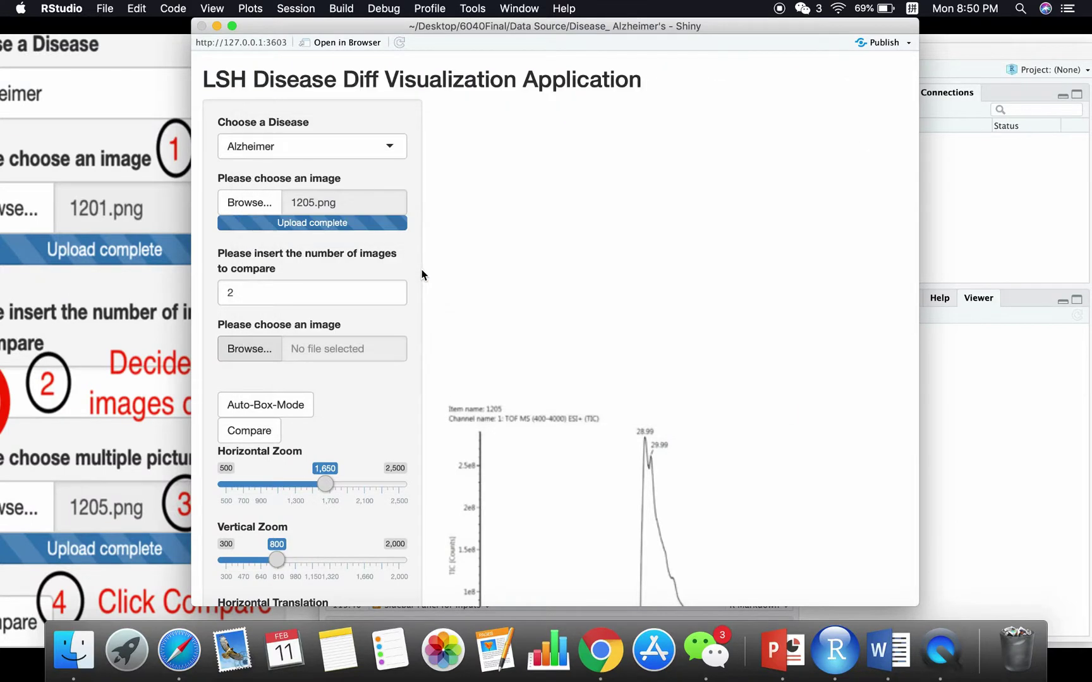
{"action": "scroll", "coordinate": [485, 334], "scroll_direction": "down", "scroll_amount": 5}
{"action": "scroll", "coordinate": [485, 335], "scroll_direction": "down", "scroll_amount": 5}
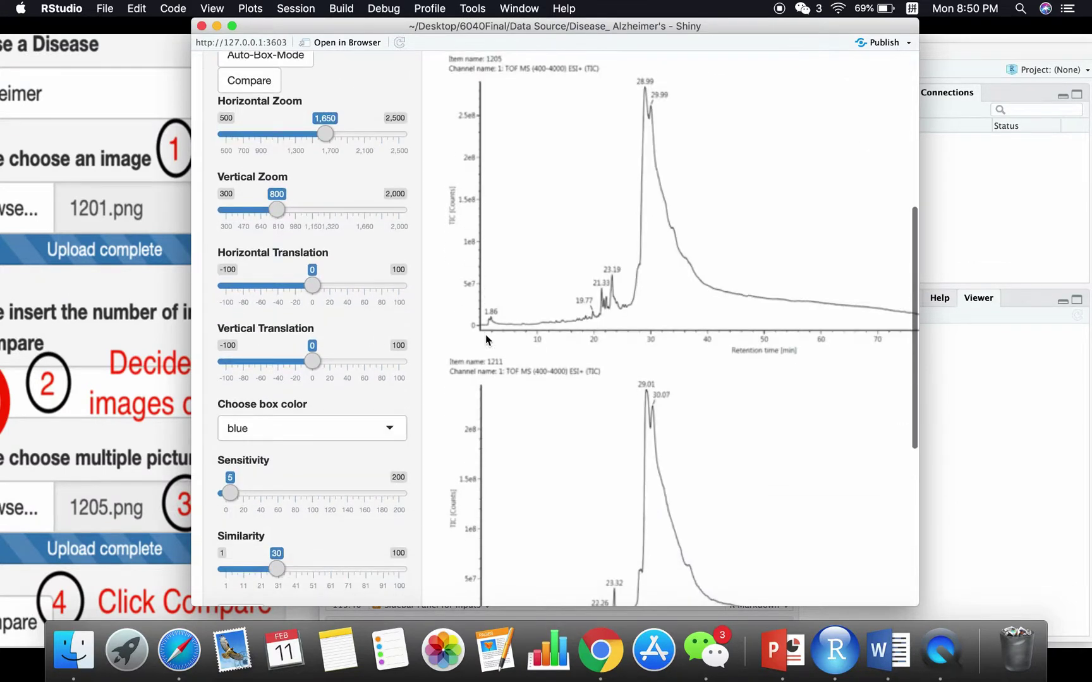
Compare the two loaded images, then widen and reposition the app window to show the whole overlay plot.
{"action": "scroll", "coordinate": [485, 334], "scroll_direction": "up", "scroll_amount": 6}
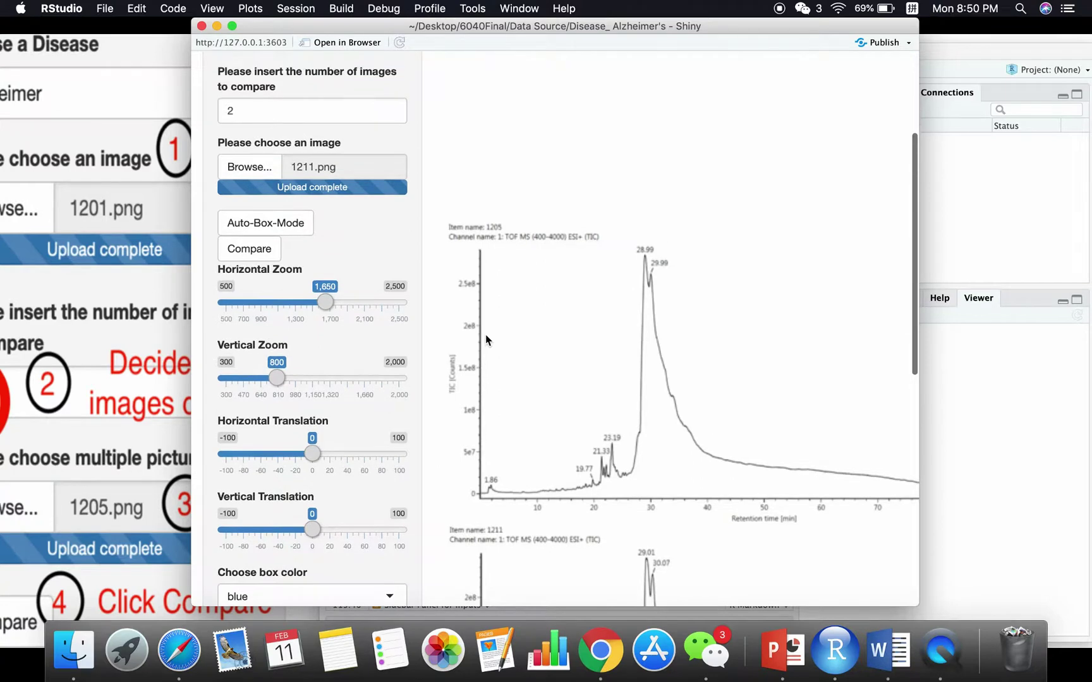
{"action": "scroll", "coordinate": [485, 334], "scroll_direction": "up", "scroll_amount": 3}
{"action": "scroll", "coordinate": [383, 322], "scroll_direction": "up", "scroll_amount": 1}
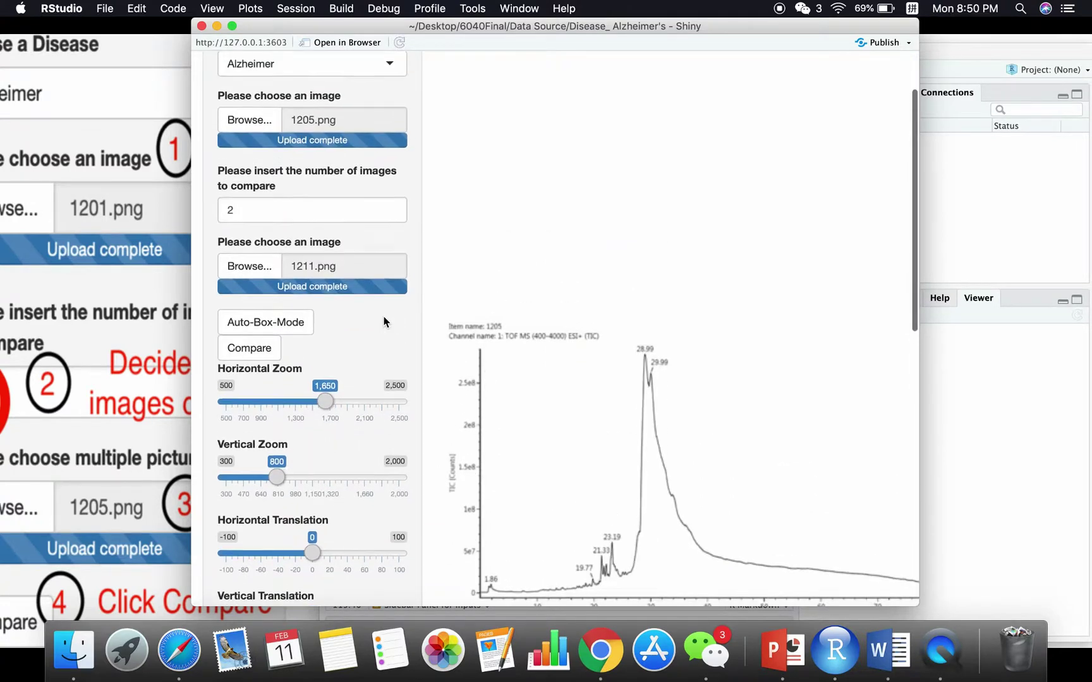
{"action": "scroll", "coordinate": [247, 357], "scroll_direction": "up", "scroll_amount": 2}
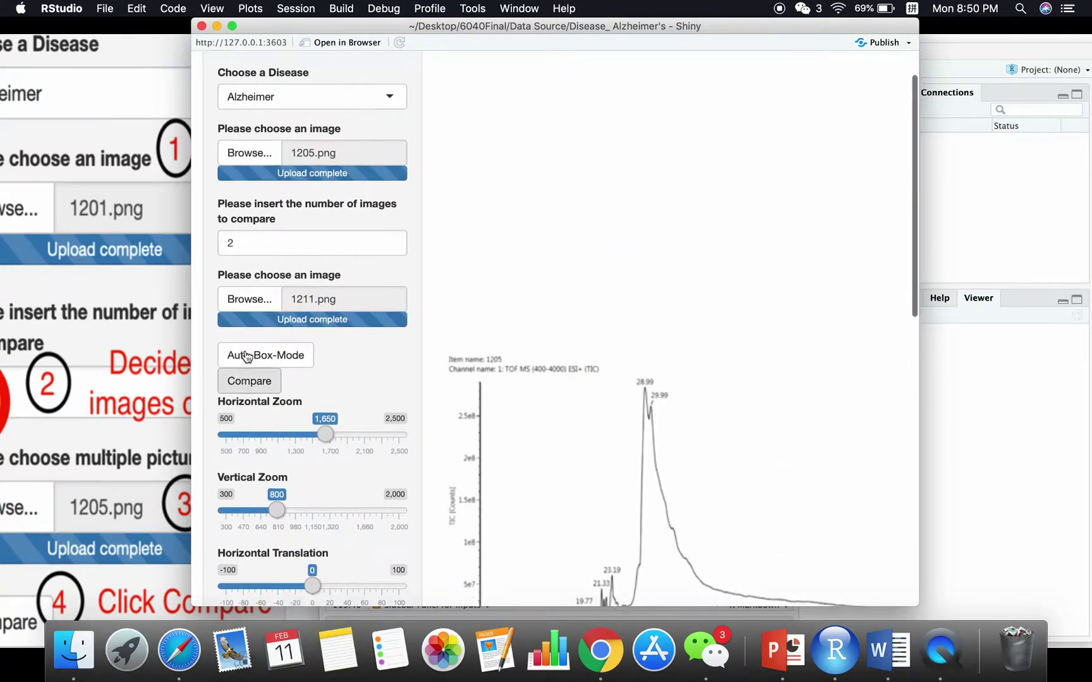
{"action": "left_click", "coordinate": [250, 396]}
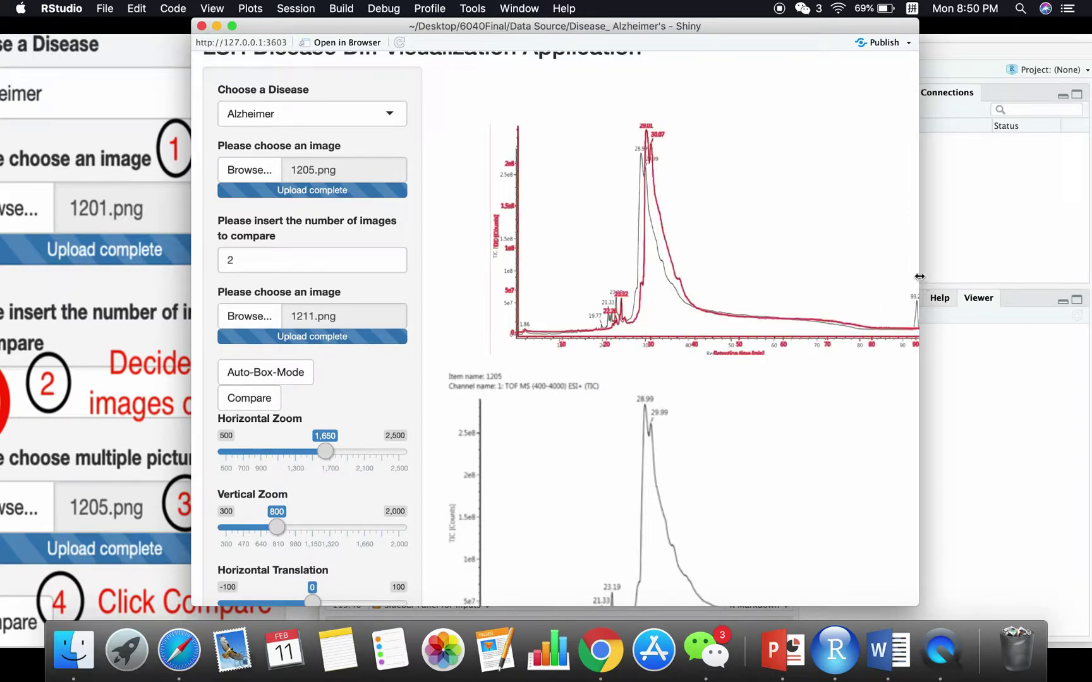
{"action": "left_click_drag", "start_coordinate": [920, 276], "coordinate": [1040, 276]}
{"action": "left_click_drag", "start_coordinate": [737, 31], "coordinate": [650, 31]}
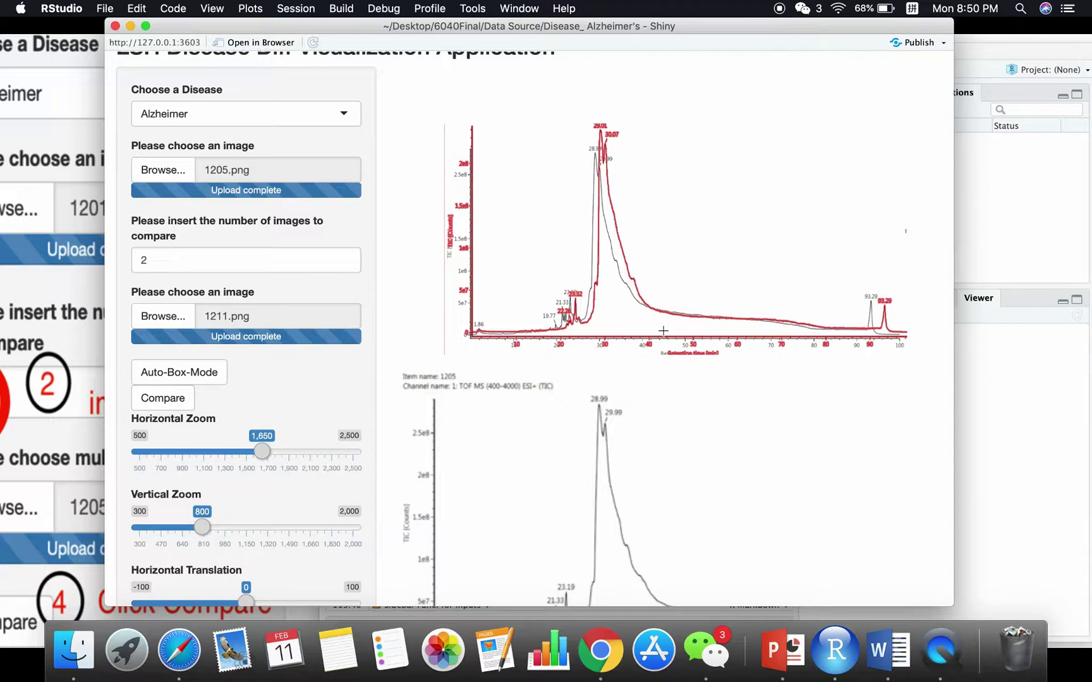
Set the overlay's horizontal zoom to 1,600 and its vertical zoom to 620.
{"action": "scroll", "coordinate": [470, 389], "scroll_direction": "up", "scroll_amount": 1}
{"action": "scroll", "coordinate": [399, 412], "scroll_direction": "down", "scroll_amount": 2}
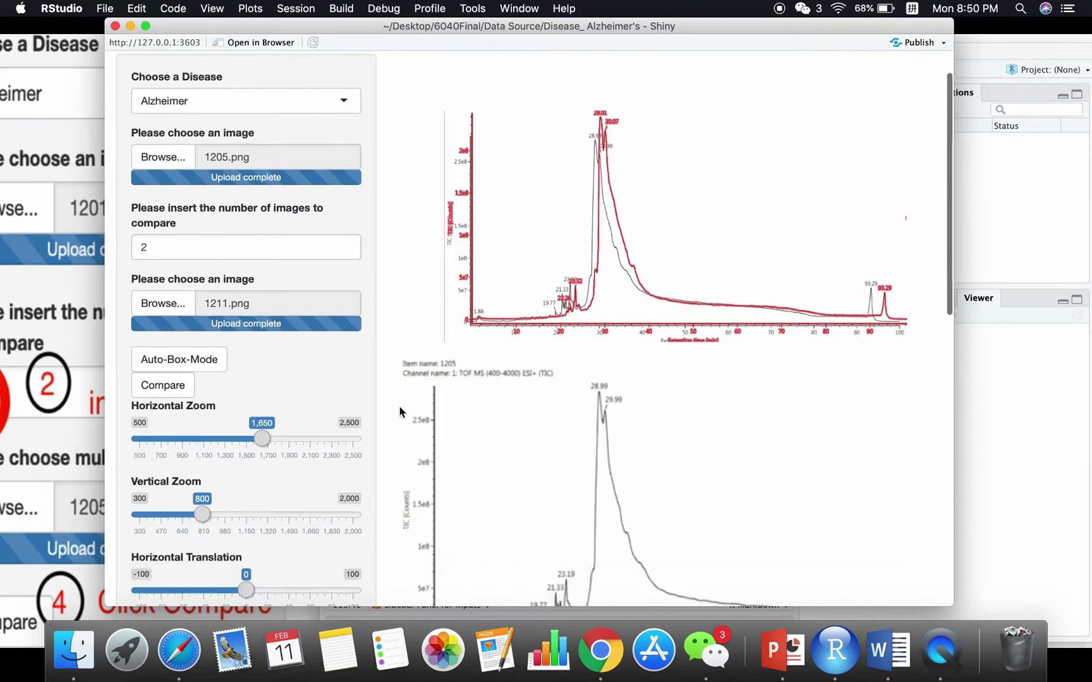
{"action": "scroll", "coordinate": [399, 412], "scroll_direction": "down", "scroll_amount": 1}
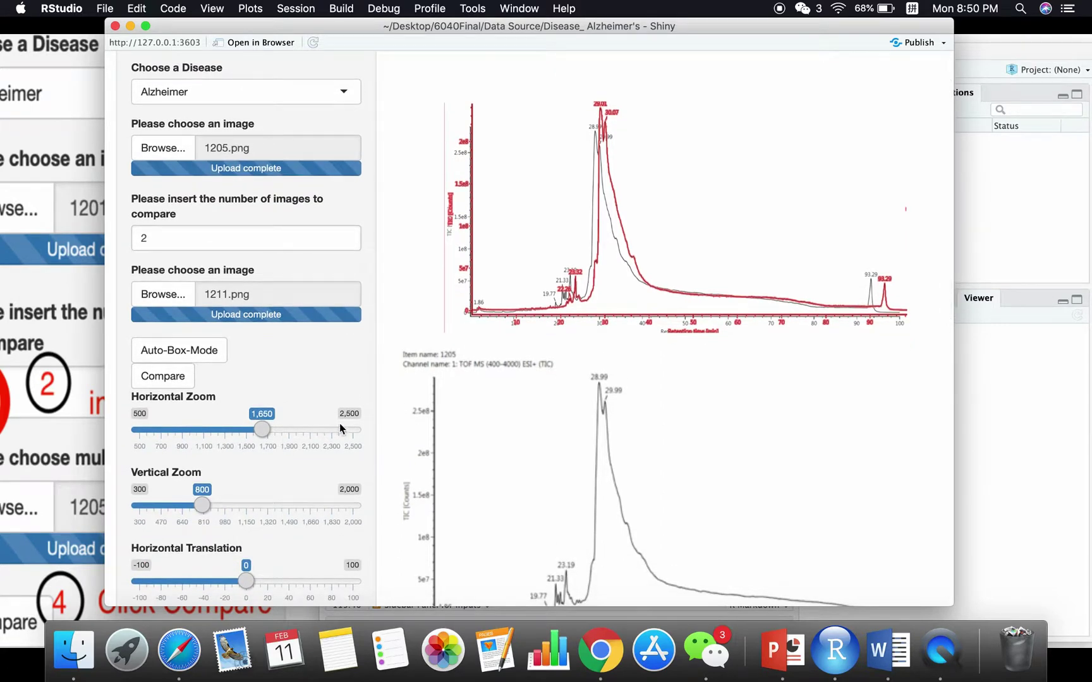
{"action": "scroll", "coordinate": [285, 427], "scroll_direction": "down", "scroll_amount": 5}
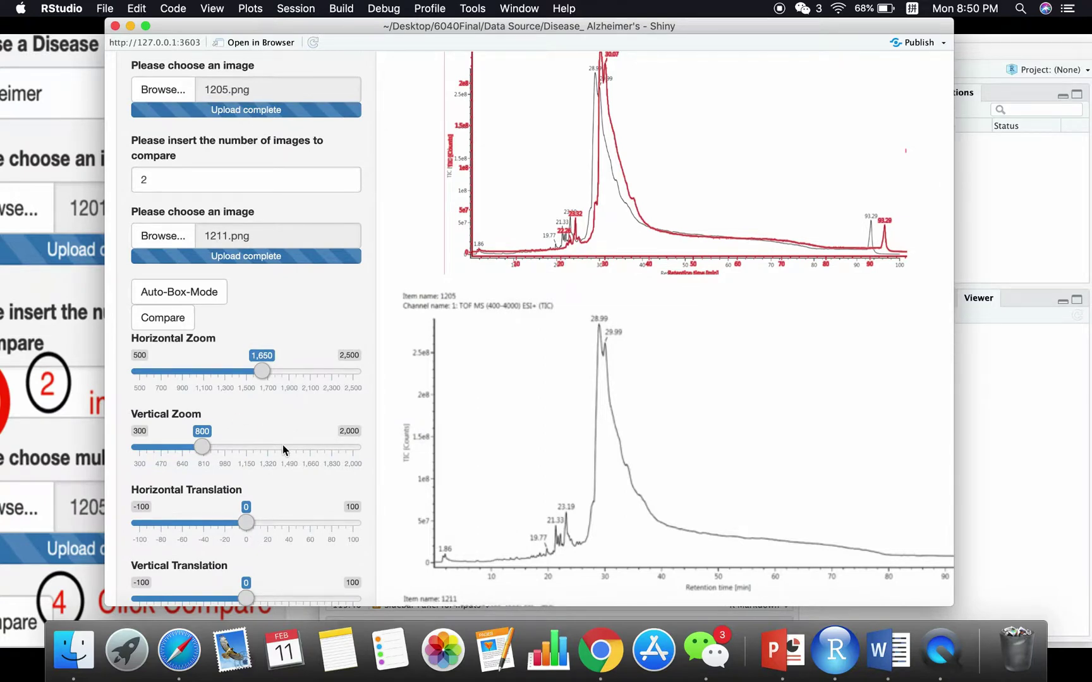
{"action": "scroll", "coordinate": [283, 444], "scroll_direction": "up", "scroll_amount": 4}
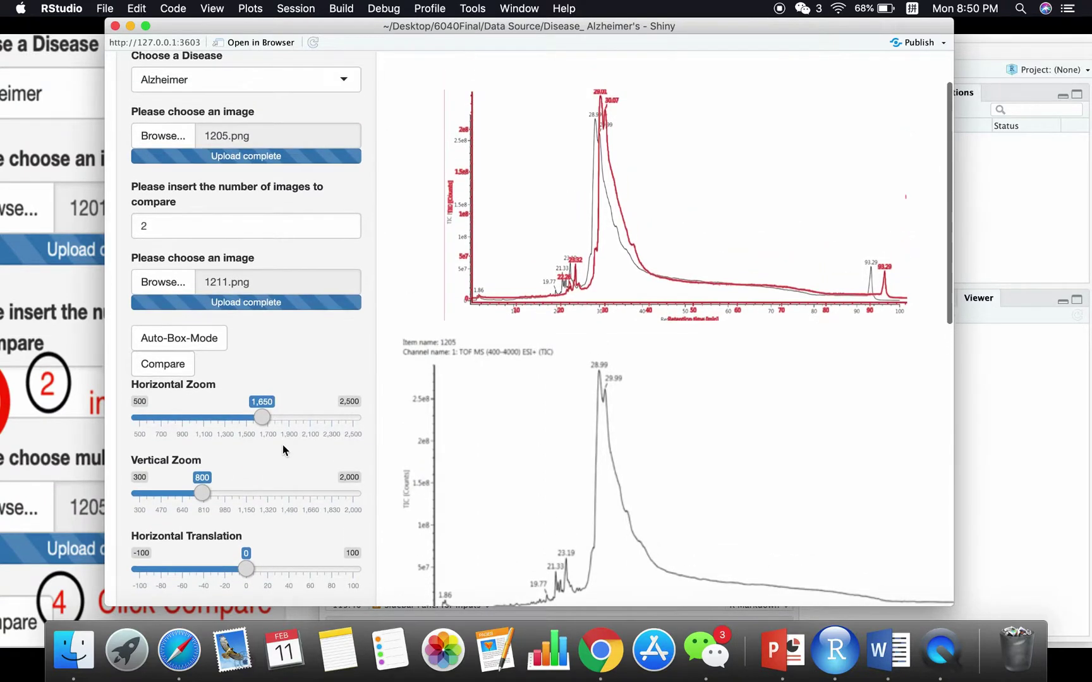
{"action": "scroll", "coordinate": [310, 386], "scroll_direction": "up", "scroll_amount": 4}
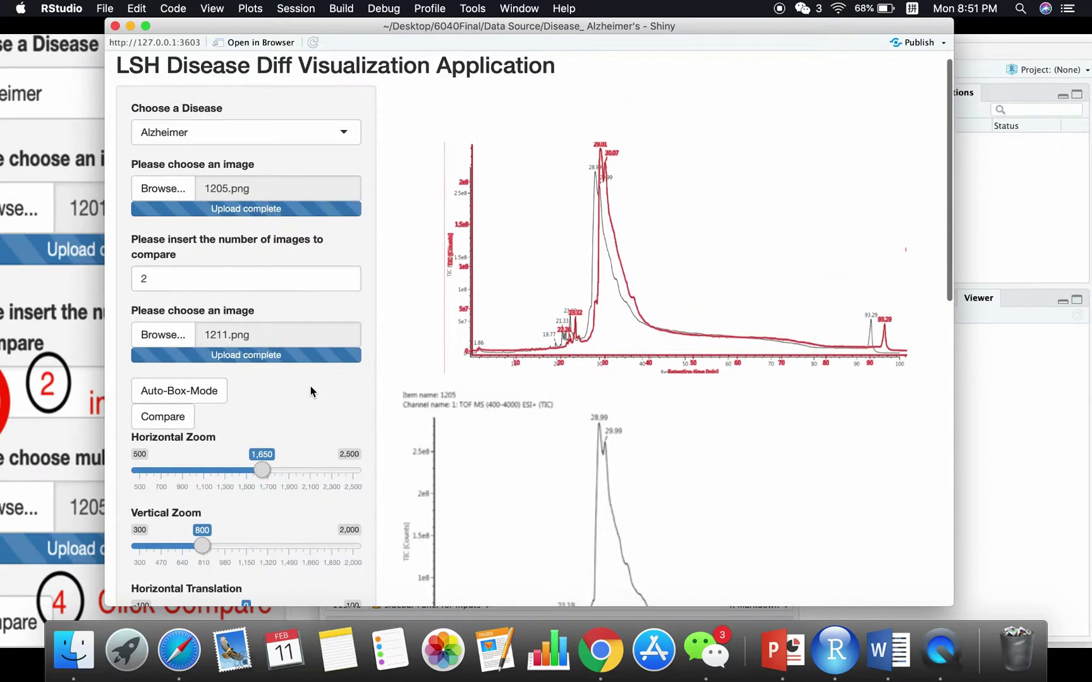
{"action": "mouse_move", "coordinate": [261, 471]}
{"action": "left_mouse_down"}
{"action": "mouse_move", "coordinate": [295, 475]}
{"action": "mouse_move", "coordinate": [257, 475]}
{"action": "left_mouse_up"}
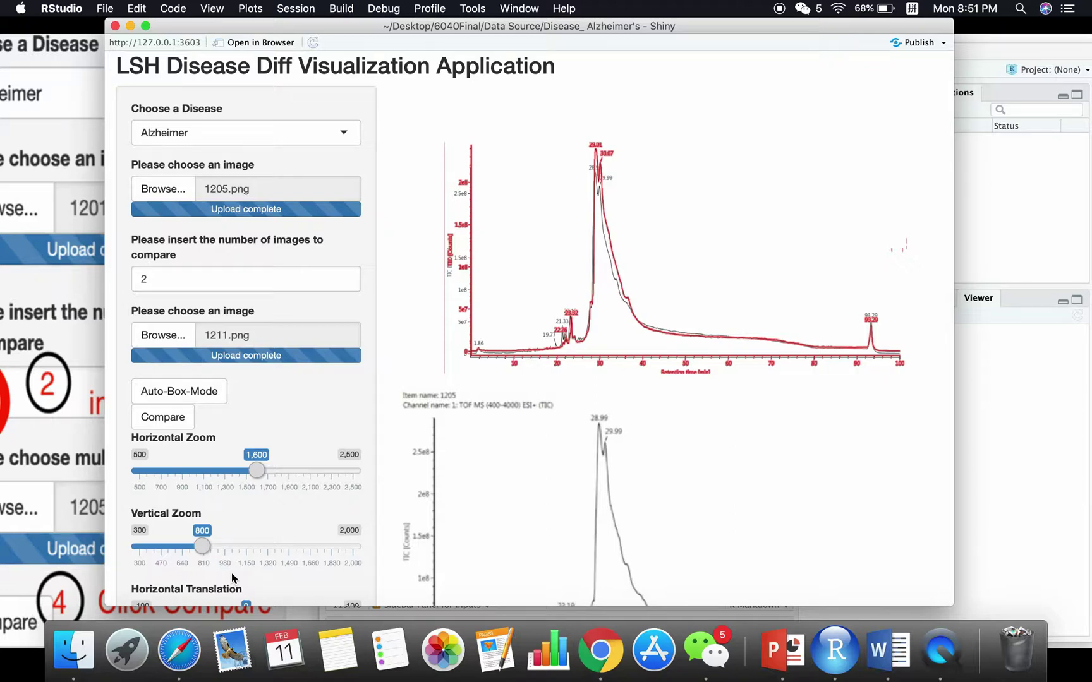
{"action": "left_click_drag", "start_coordinate": [202, 547], "coordinate": [184, 548]}
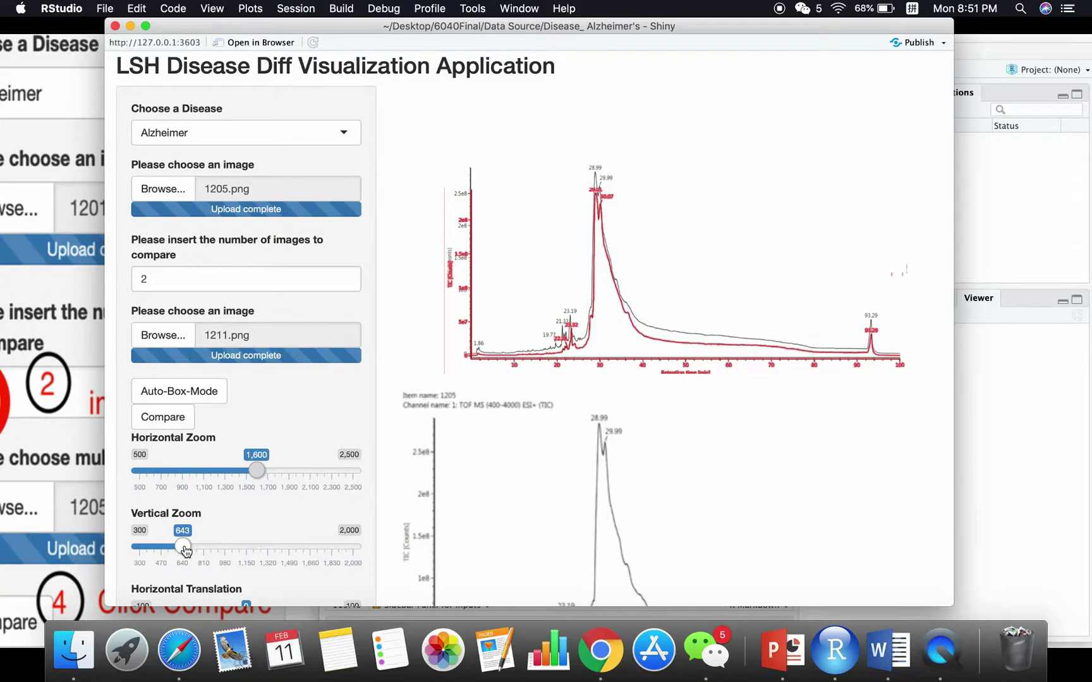
{"action": "left_click_drag", "start_coordinate": [184, 547], "coordinate": [180, 545]}
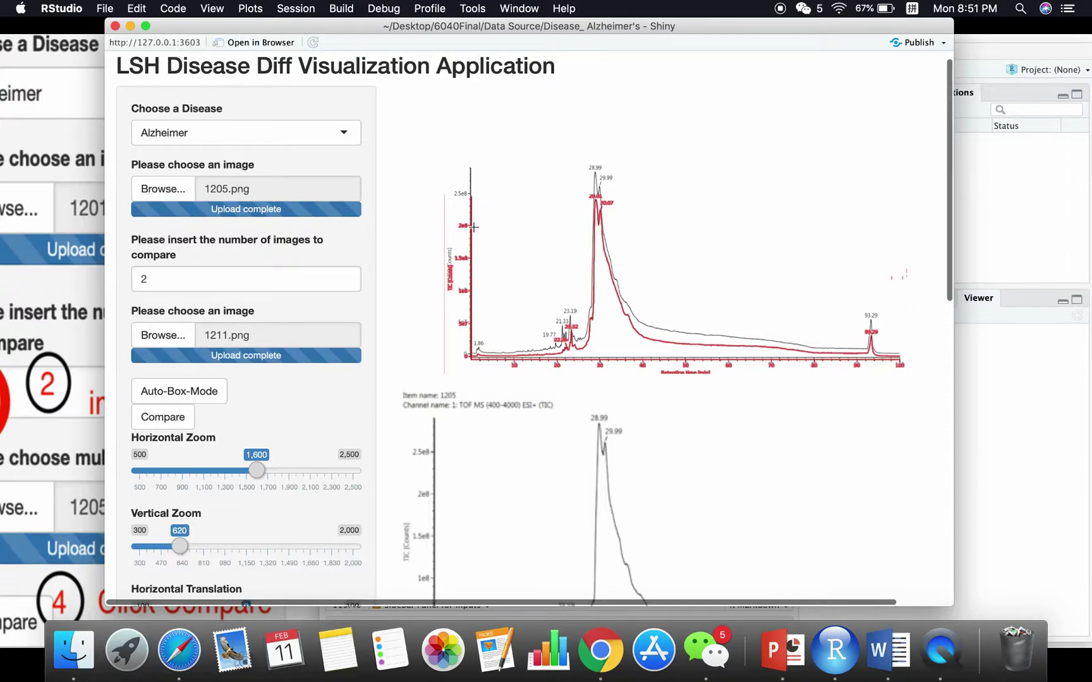
Set the overlay's vertical translation to 9.
{"action": "scroll", "coordinate": [474, 226], "scroll_direction": "down", "scroll_amount": 3}
{"action": "scroll", "coordinate": [473, 226], "scroll_direction": "down", "scroll_amount": 2}
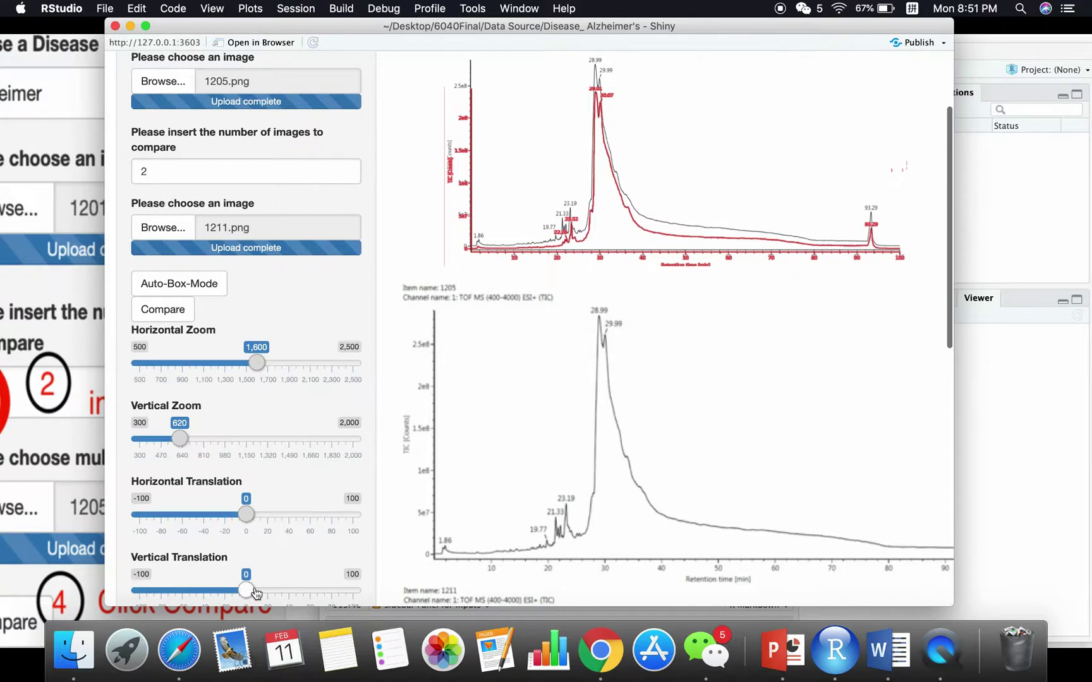
{"action": "left_click_drag", "start_coordinate": [249, 591], "coordinate": [259, 594]}
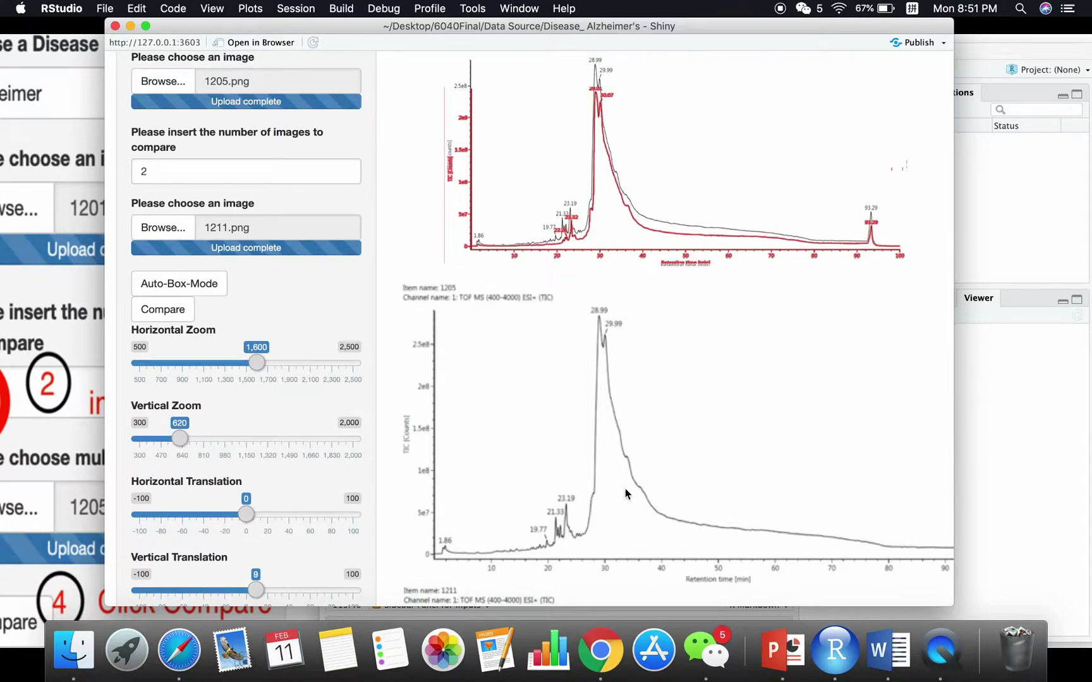
{"action": "scroll", "coordinate": [659, 500], "scroll_direction": "down", "scroll_amount": 2}
{"action": "scroll", "coordinate": [659, 499], "scroll_direction": "up", "scroll_amount": 2}
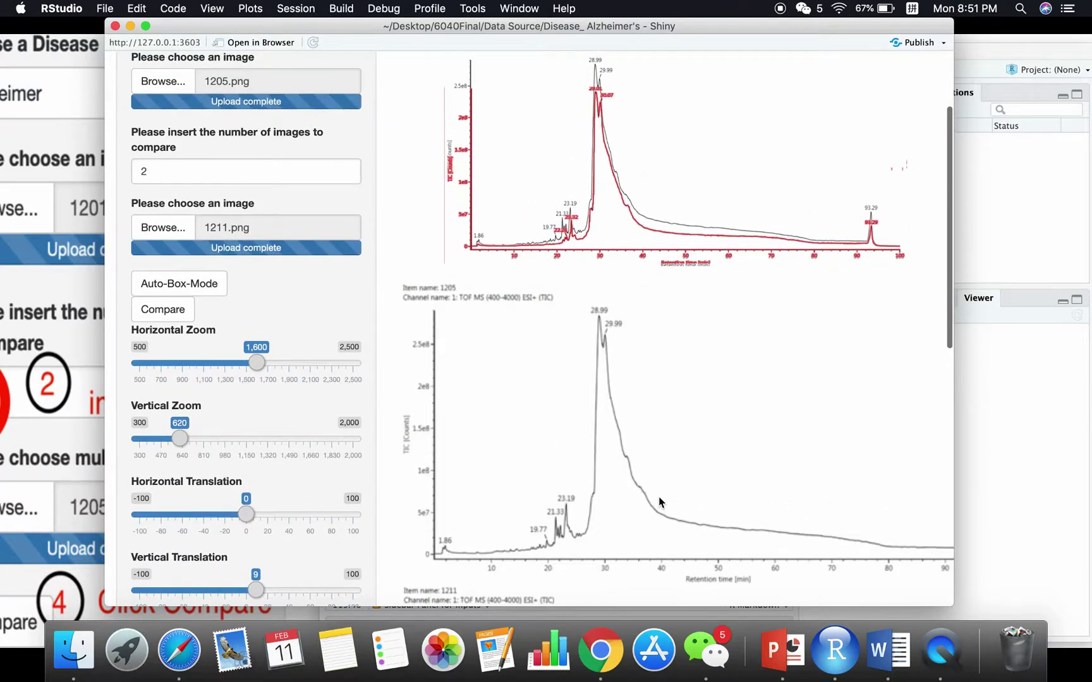
{"action": "scroll", "coordinate": [338, 523], "scroll_direction": "down", "scroll_amount": 1}
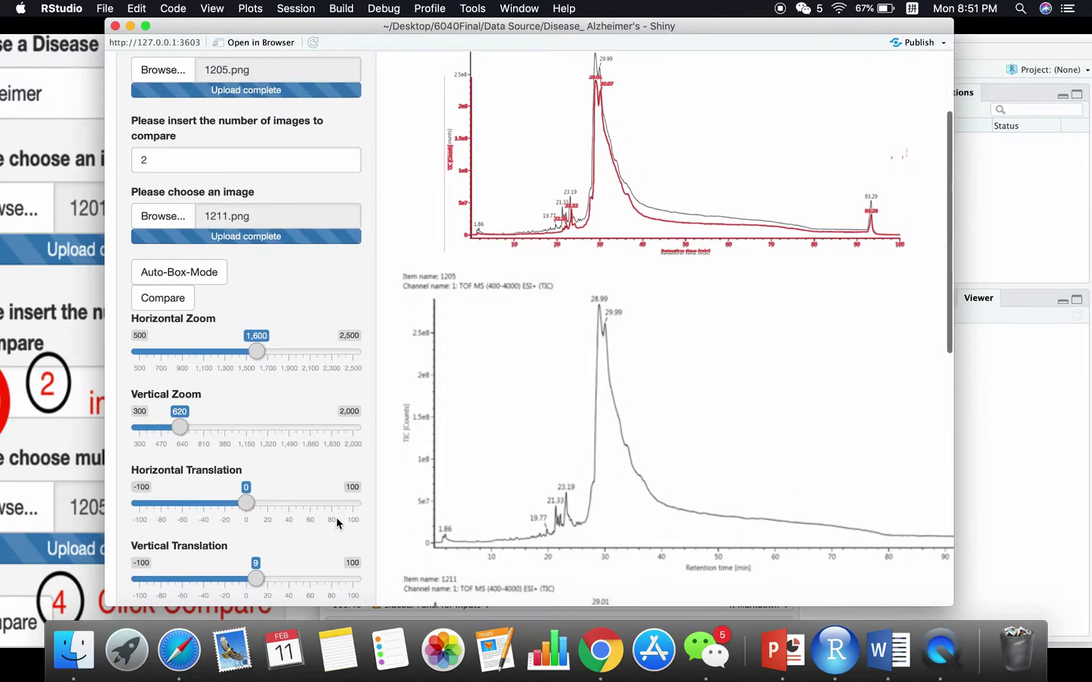
Turn on Auto-Box-Mode and run Compare to box the differences on the overlay plot.
{"action": "scroll", "coordinate": [341, 495], "scroll_direction": "up", "scroll_amount": 3}
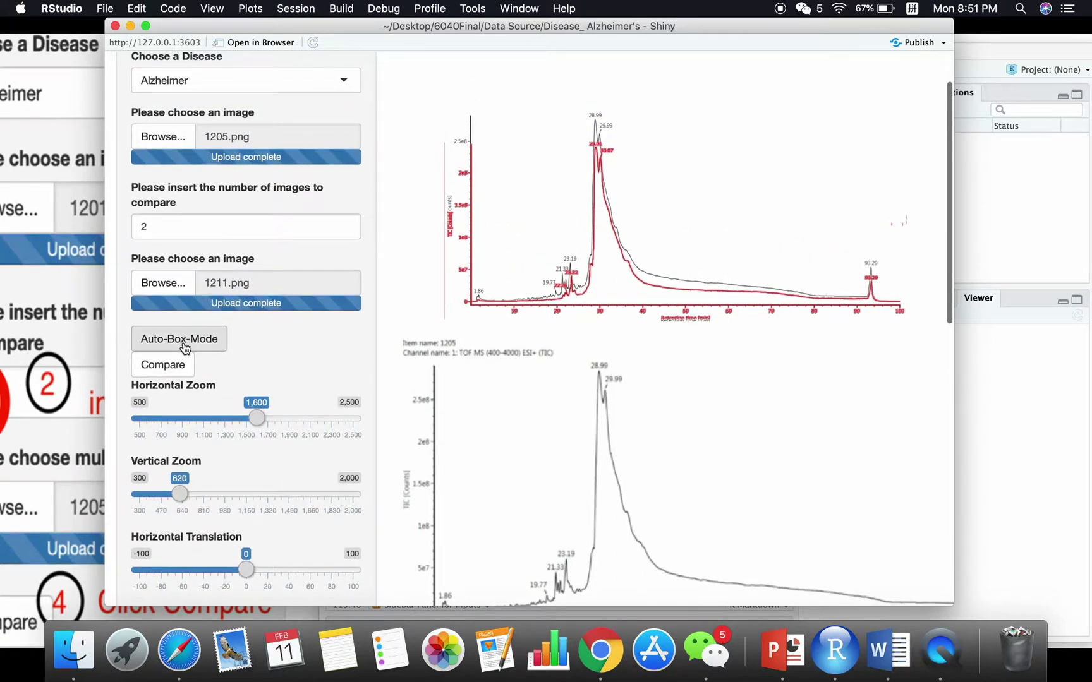
{"action": "left_click", "coordinate": [208, 352]}
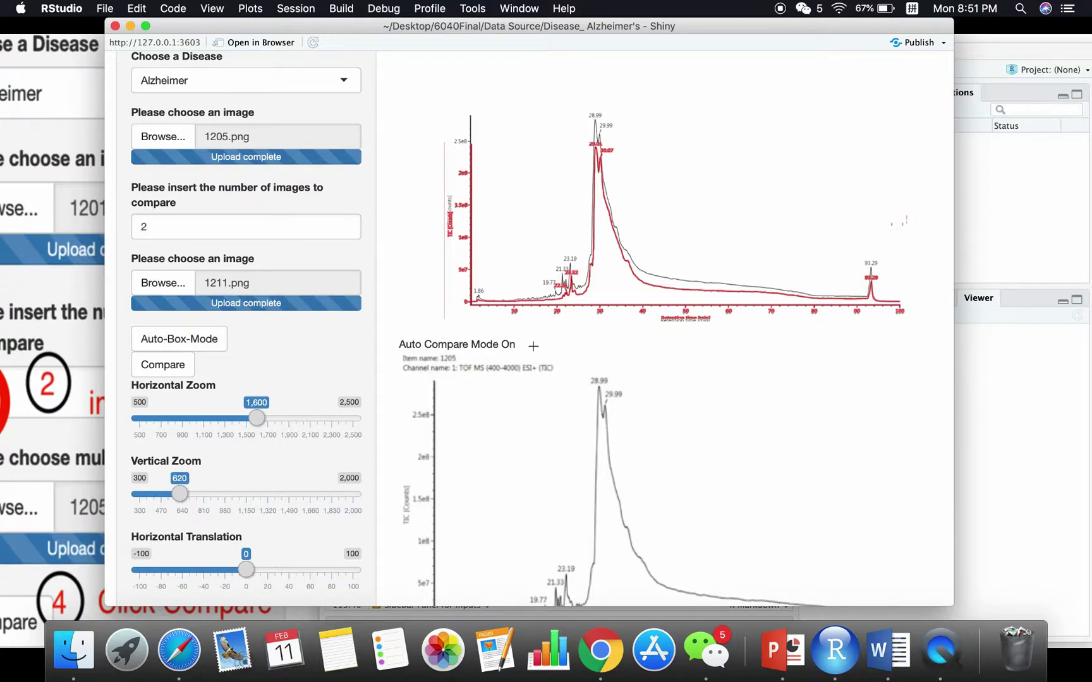
{"action": "left_click", "coordinate": [163, 370]}
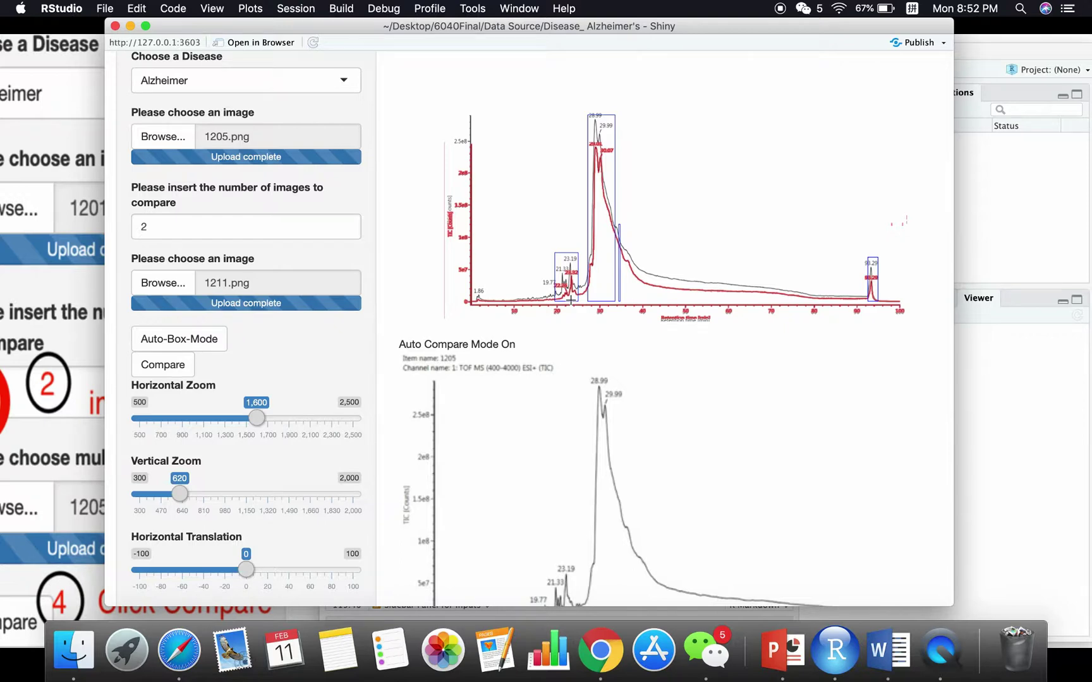
{"action": "scroll", "coordinate": [302, 487], "scroll_direction": "up", "scroll_amount": 2}
Set the similarity for the automatic boxes to 43.
{"action": "scroll", "coordinate": [301, 487], "scroll_direction": "down", "scroll_amount": 4}
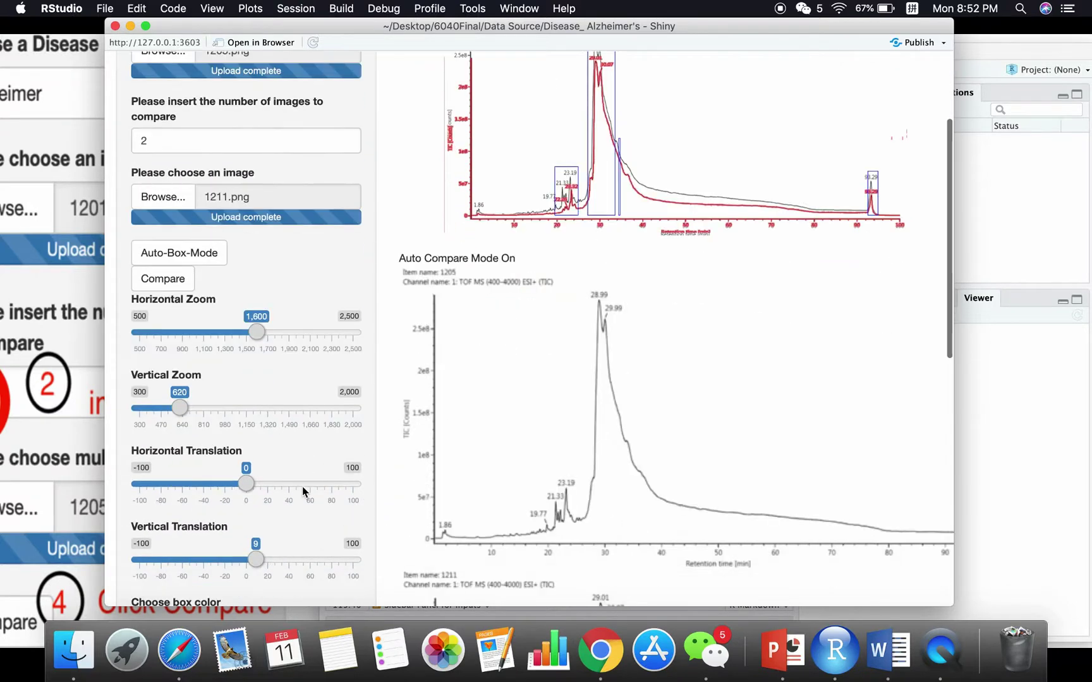
{"action": "scroll", "coordinate": [302, 491], "scroll_direction": "down", "scroll_amount": 5}
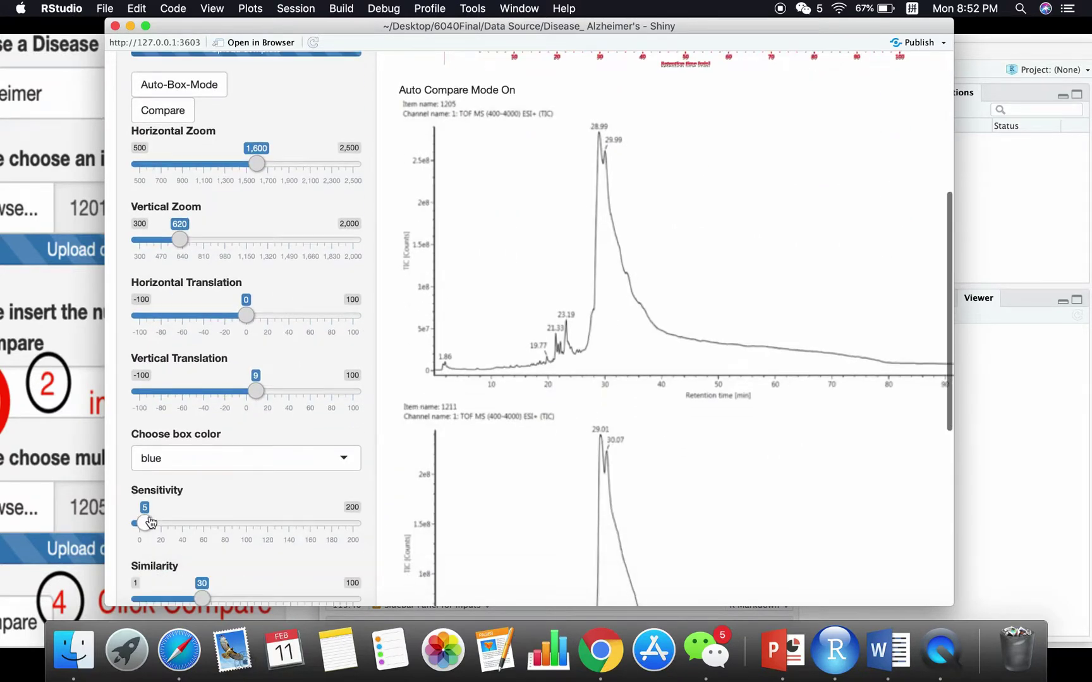
{"action": "left_click_drag", "start_coordinate": [202, 599], "coordinate": [230, 598]}
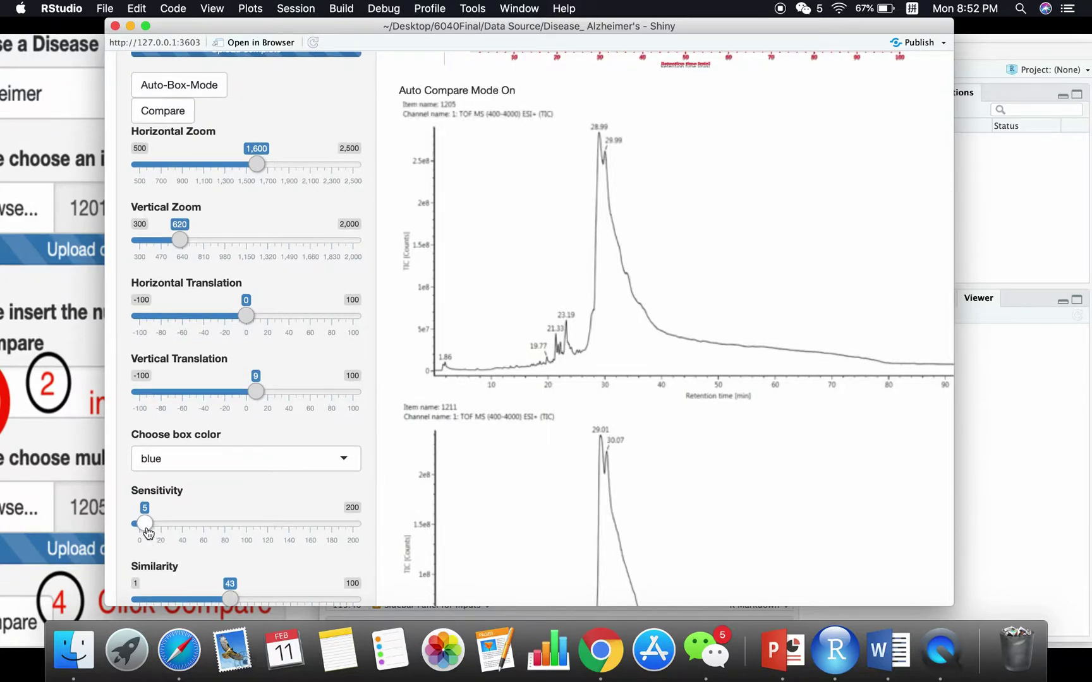
Try a sensitivity of 17 and check the boxes on the overlay plot.
{"action": "left_click_drag", "start_coordinate": [145, 525], "coordinate": [160, 527]}
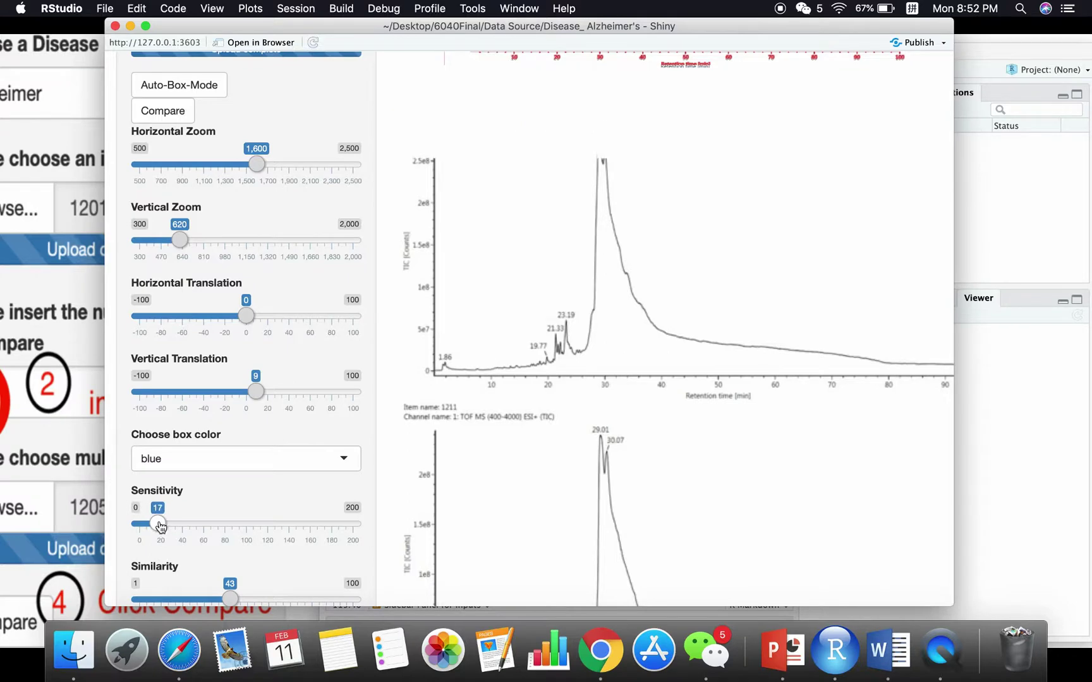
{"action": "scroll", "coordinate": [352, 549], "scroll_direction": "down", "scroll_amount": 2}
{"action": "scroll", "coordinate": [352, 549], "scroll_direction": "up", "scroll_amount": 3}
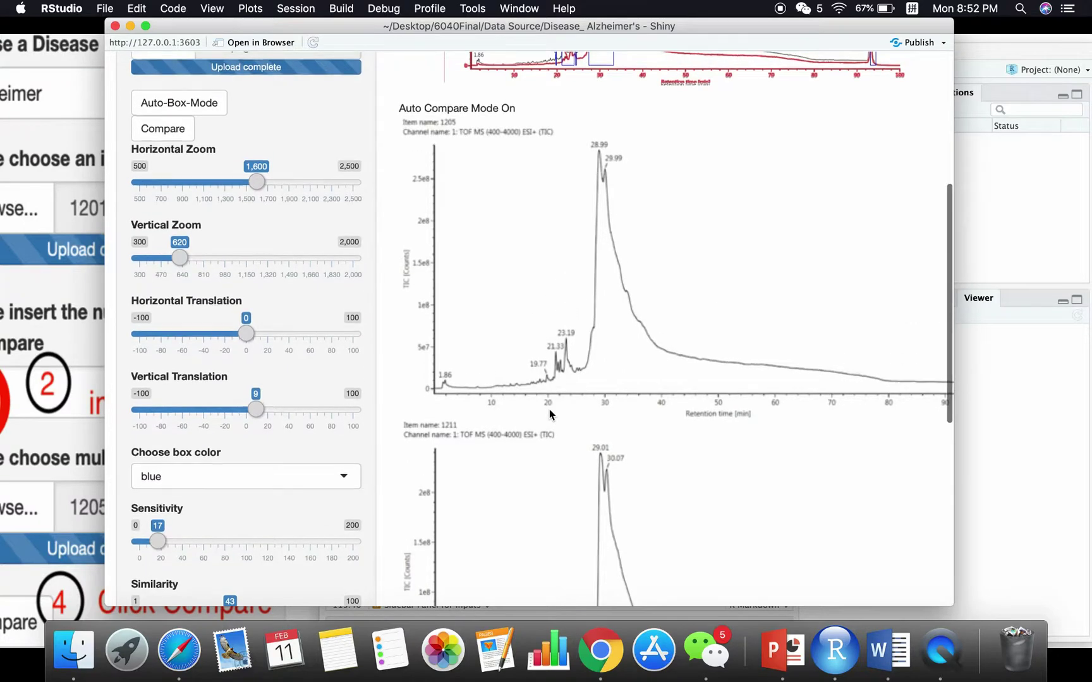
{"action": "scroll", "coordinate": [550, 414], "scroll_direction": "up", "scroll_amount": 5}
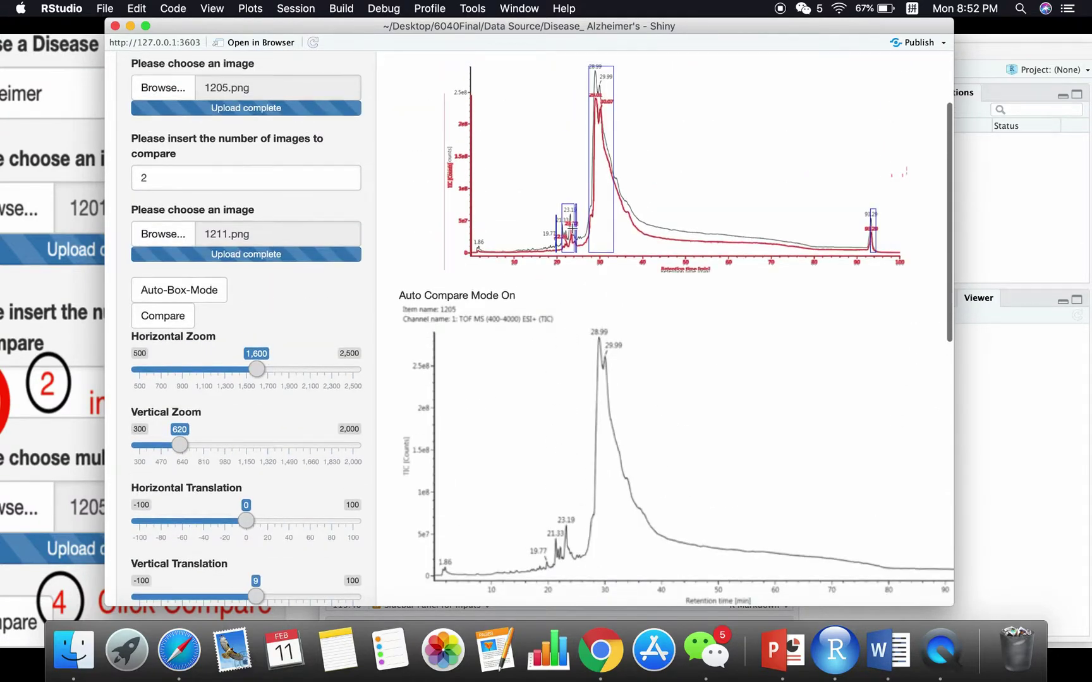
Set the sensitivity for the automatic boxes to 2.
{"action": "scroll", "coordinate": [575, 231], "scroll_direction": "down", "scroll_amount": 5}
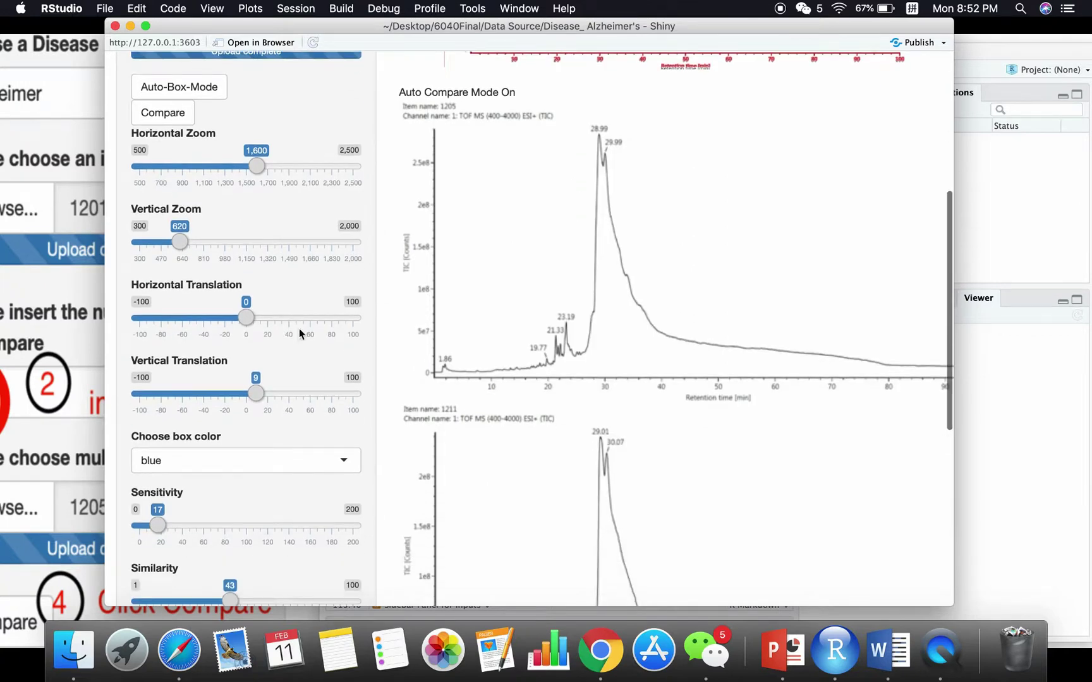
{"action": "left_click_drag", "start_coordinate": [165, 530], "coordinate": [150, 532]}
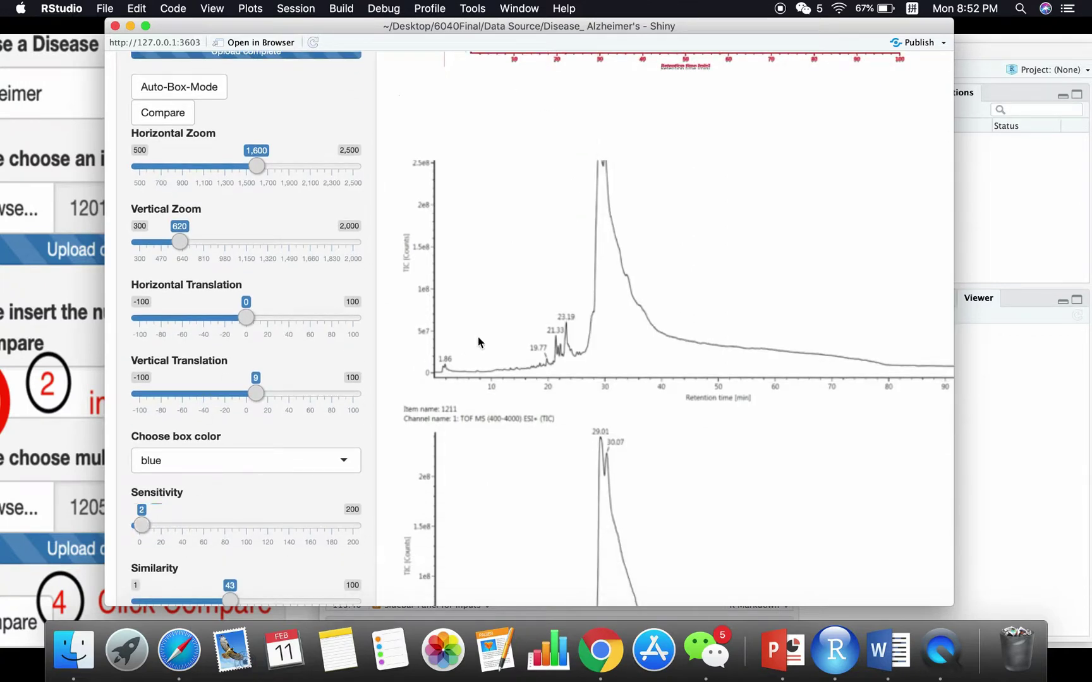
{"action": "scroll", "coordinate": [479, 341], "scroll_direction": "down", "scroll_amount": 4}
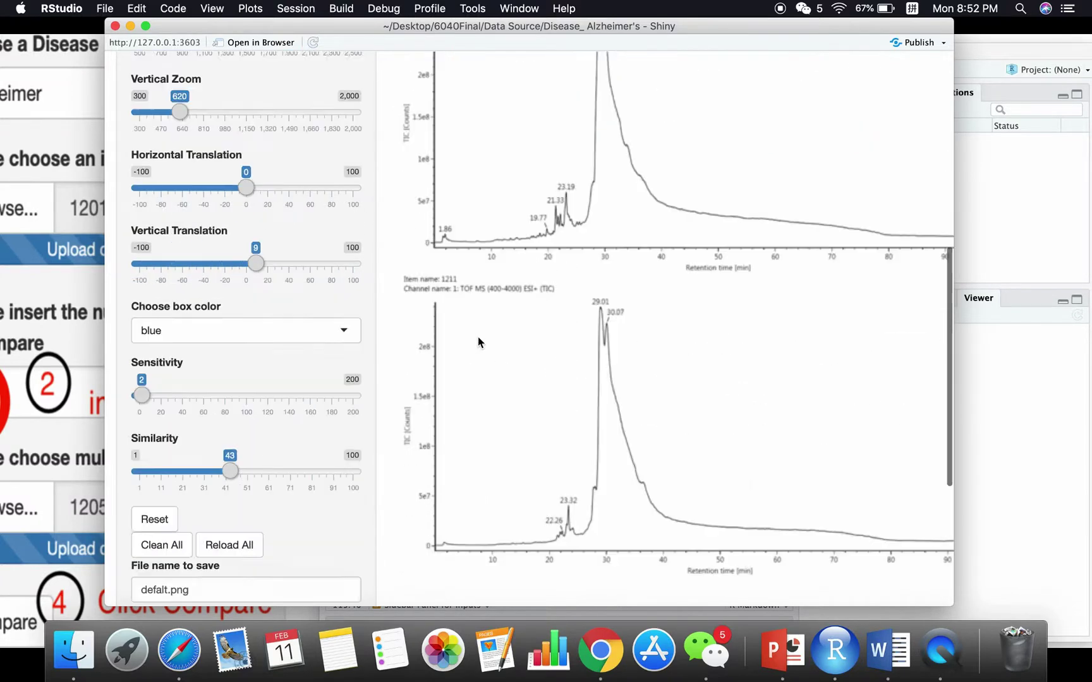
Try a similarity of 8 and check the automatic boxes on the overlay plot.
{"action": "left_click_drag", "start_coordinate": [229, 455], "coordinate": [154, 455]}
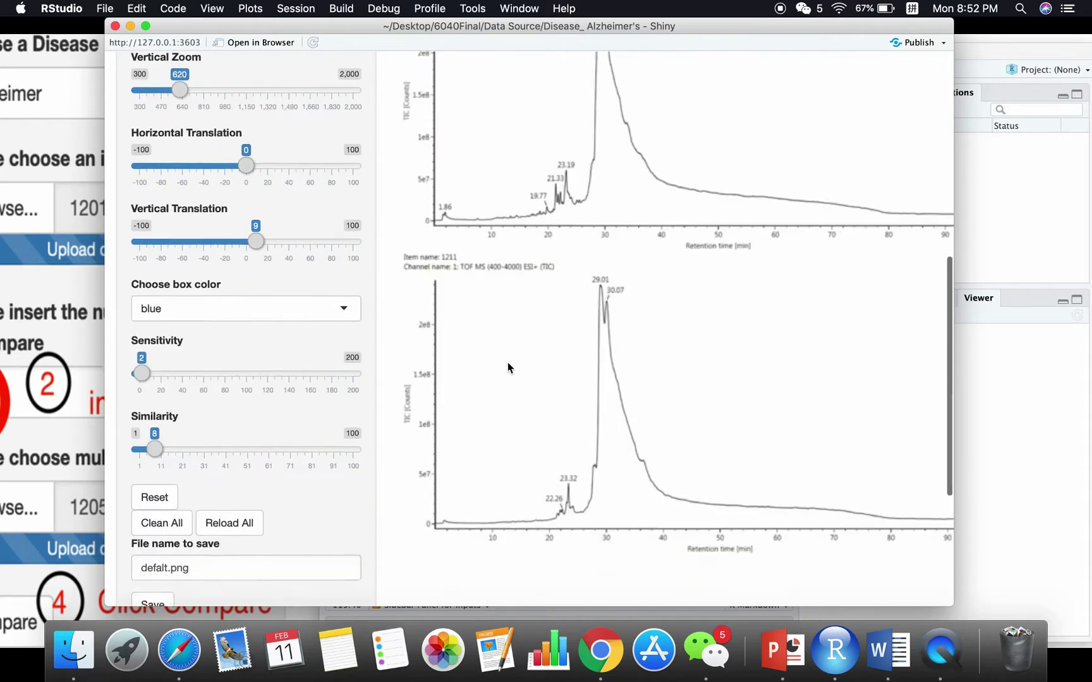
{"action": "scroll", "coordinate": [507, 368], "scroll_direction": "up", "scroll_amount": 5}
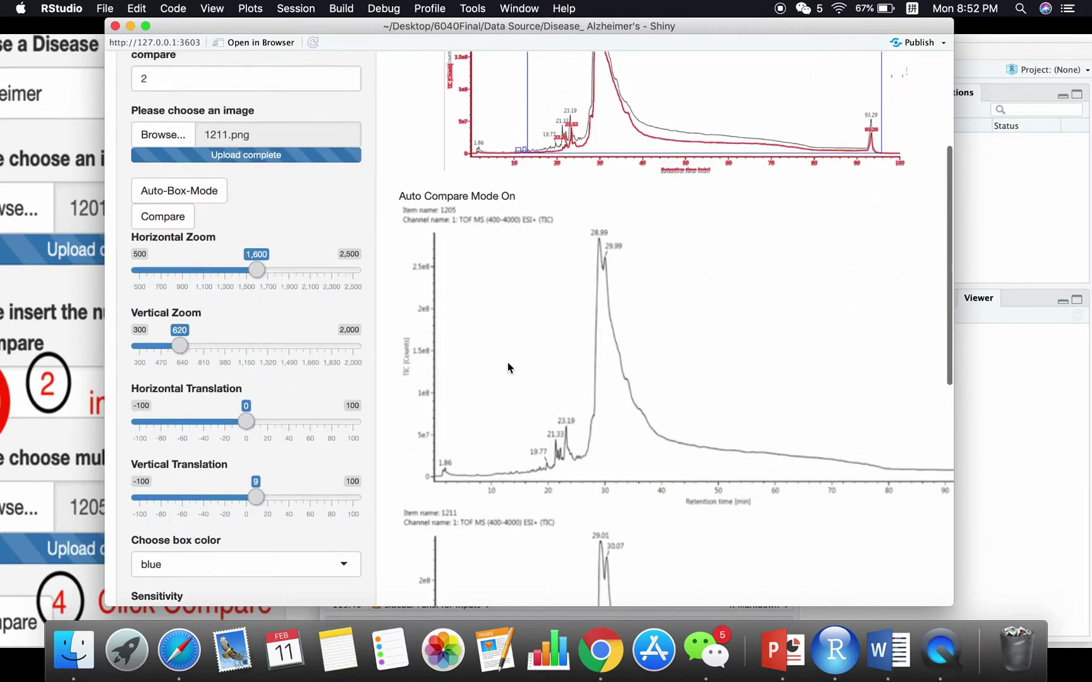
{"action": "scroll", "coordinate": [507, 368], "scroll_direction": "up", "scroll_amount": 2}
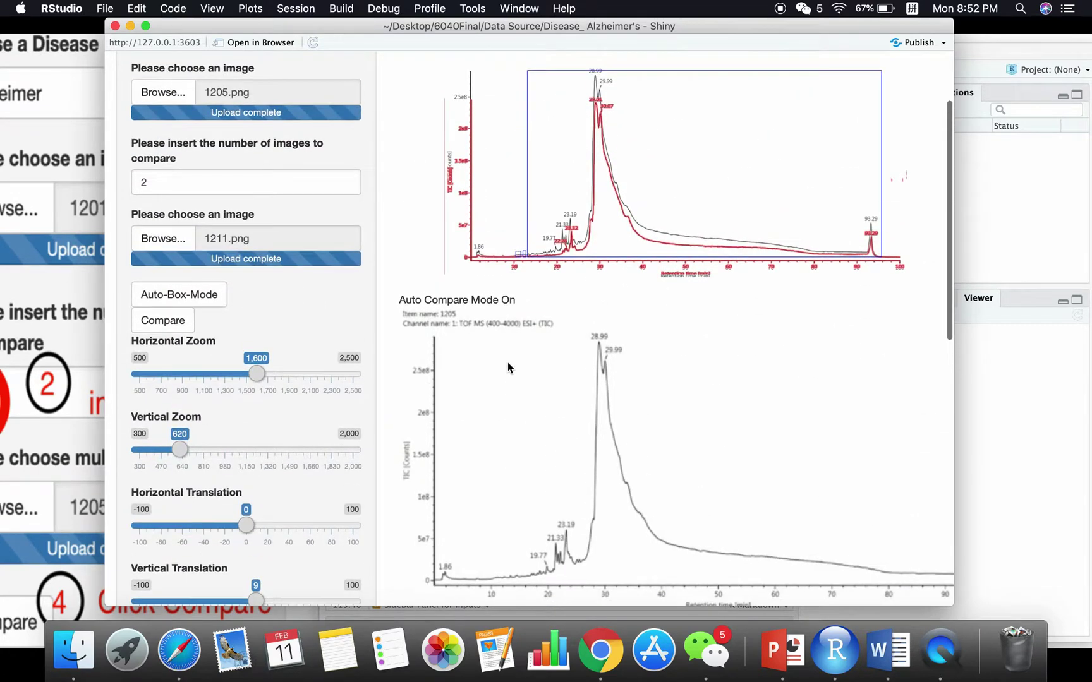
Set the sensitivity to 5 and the similarity to 15 for the automatic boxes on the overlay plot.
{"action": "scroll", "coordinate": [508, 366], "scroll_direction": "down", "scroll_amount": 5}
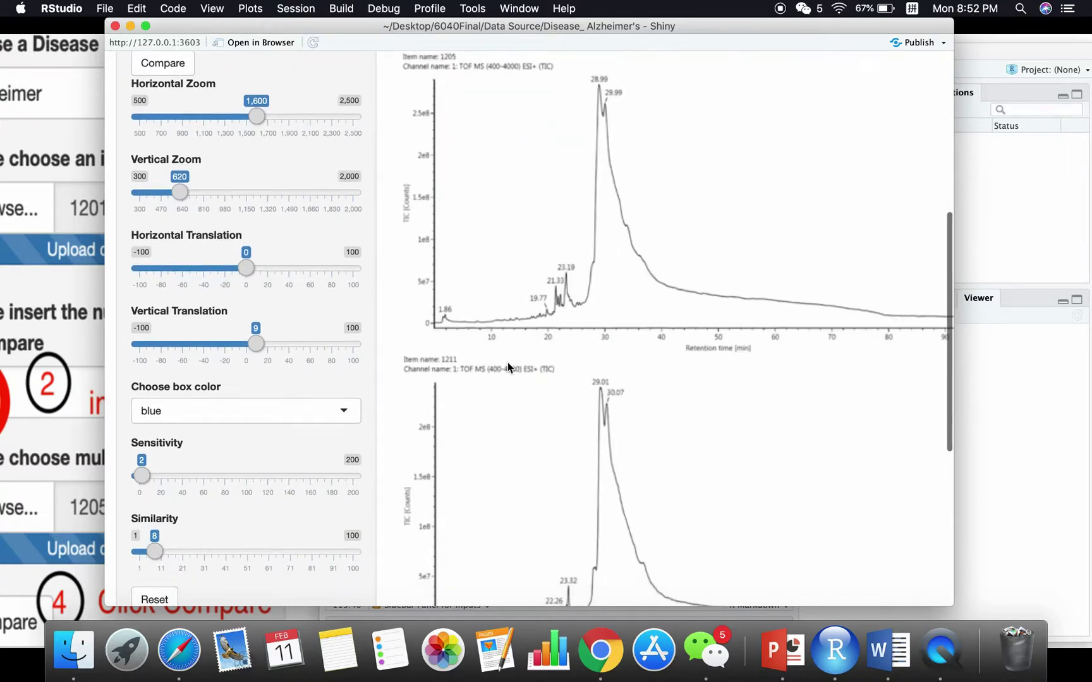
{"action": "left_click_drag", "start_coordinate": [148, 475], "coordinate": [150, 475]}
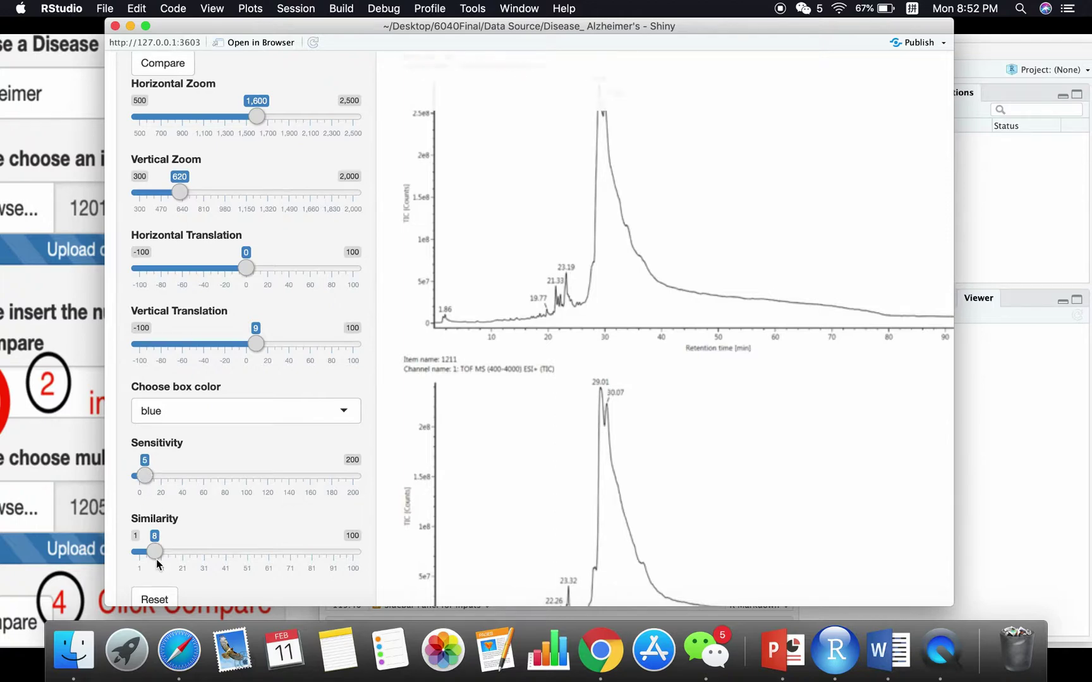
{"action": "left_click_drag", "start_coordinate": [157, 562], "coordinate": [175, 561]}
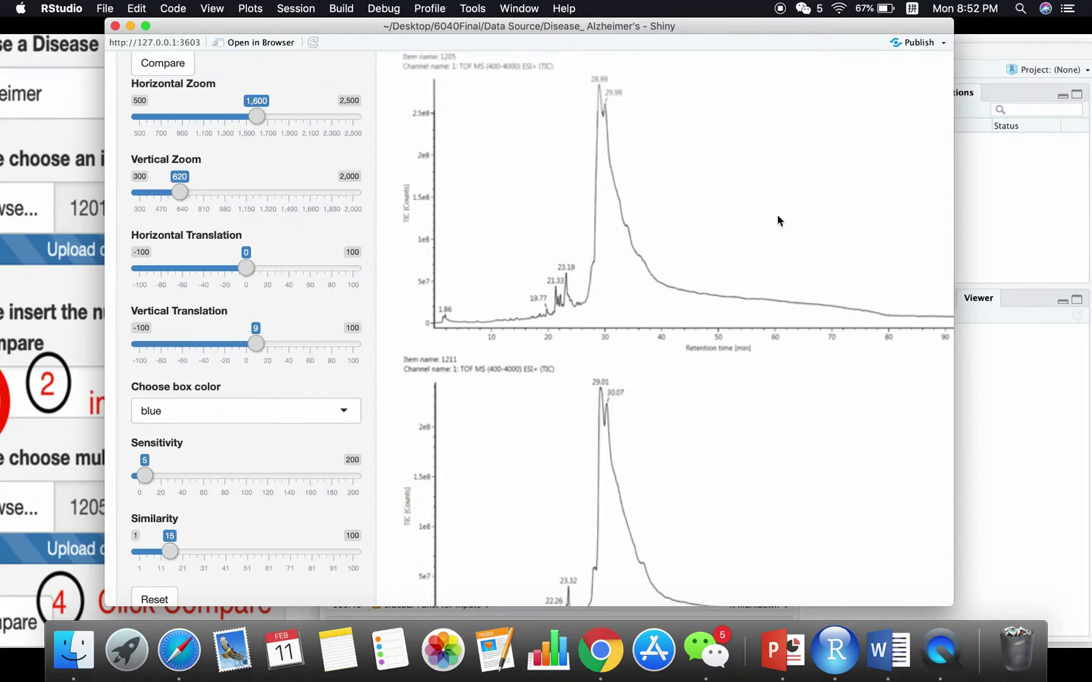
{"action": "scroll", "coordinate": [777, 218], "scroll_direction": "down", "scroll_amount": 4}
{"action": "scroll", "coordinate": [777, 218], "scroll_direction": "up", "scroll_amount": 15}
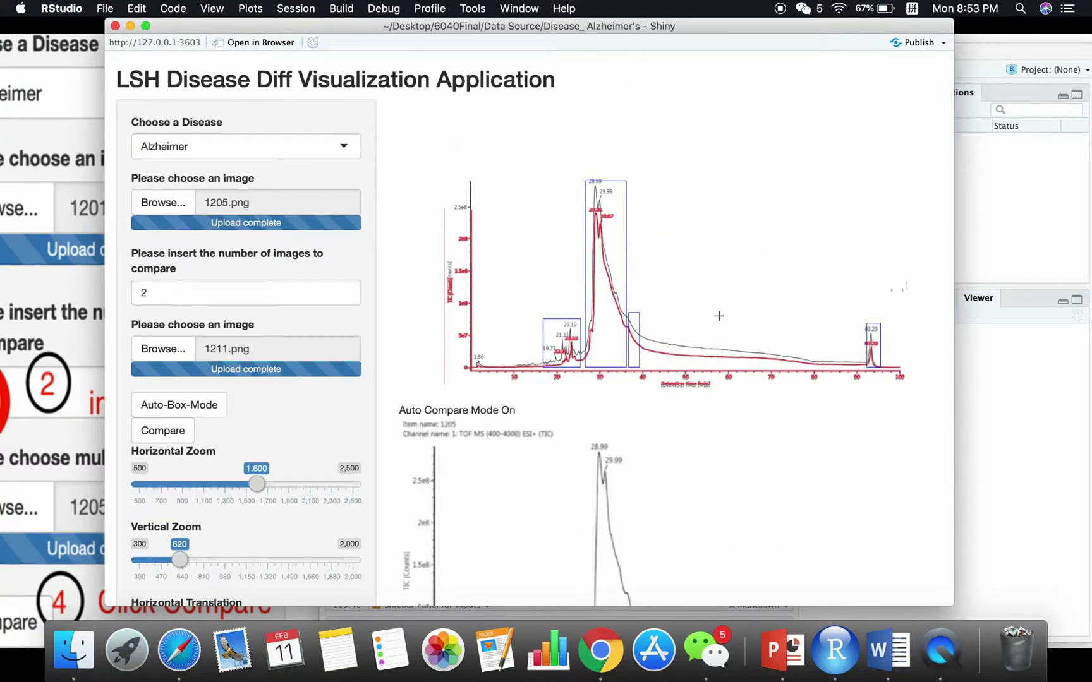
Save the boxed overlay plot under the file name lsh1.png.
{"action": "scroll", "coordinate": [497, 477], "scroll_direction": "down", "scroll_amount": 15}
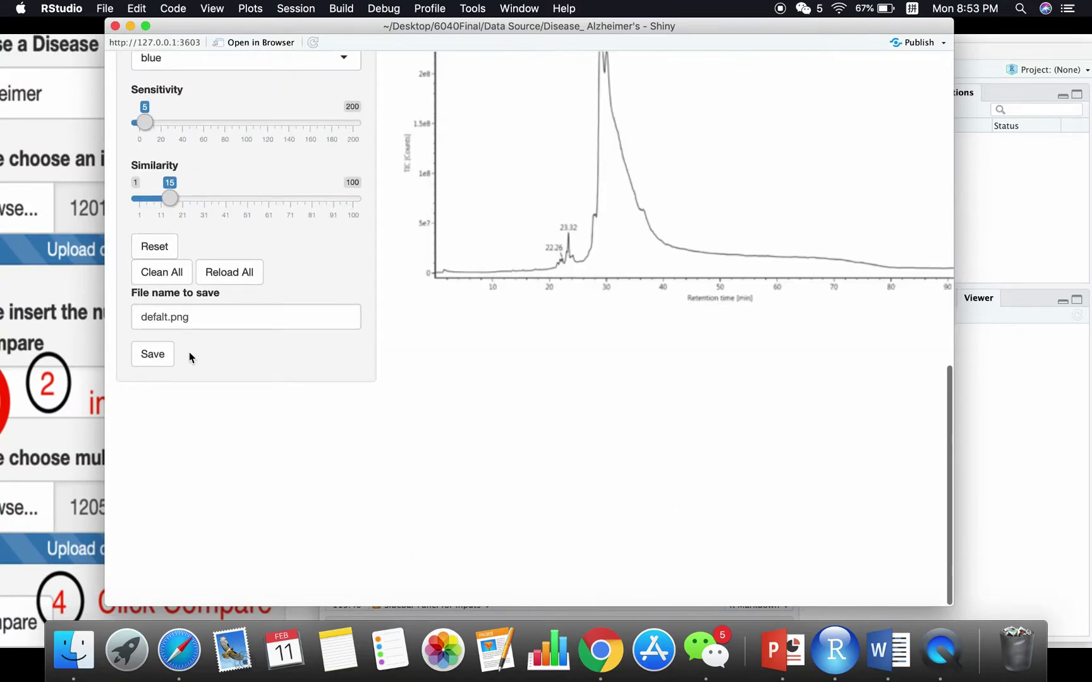
{"action": "left_click", "coordinate": [145, 316]}
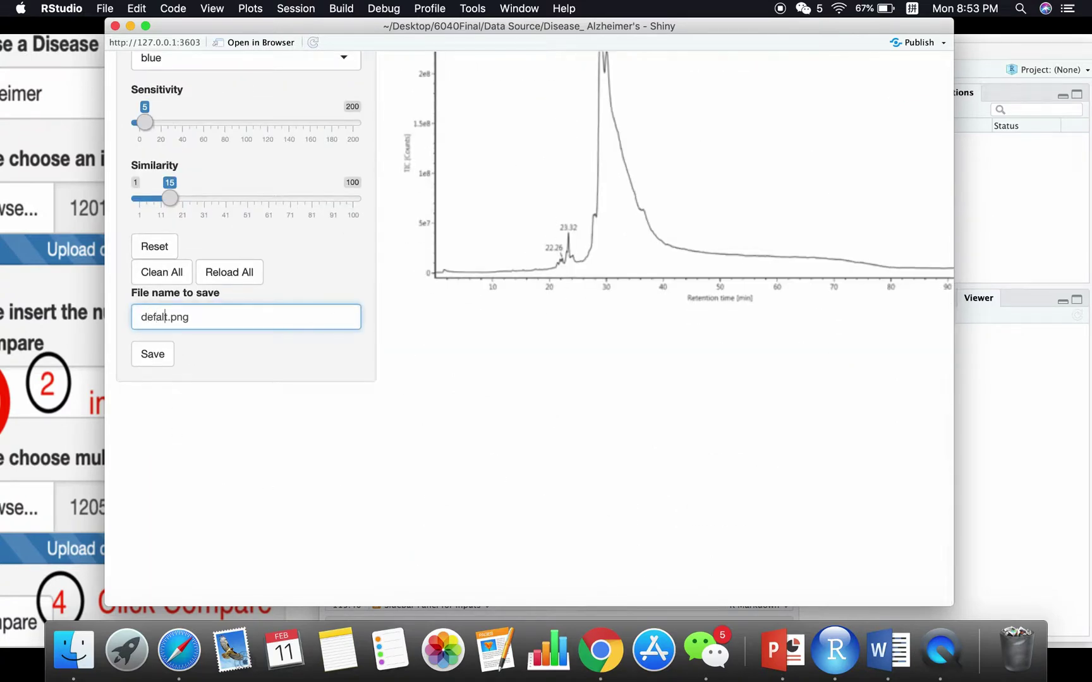
{"action": "key", "text": "BackSpace"}
{"action": "key", "text": "BackSpace"}
{"action": "key", "text": "BackSpace"}
{"action": "key", "text": "BackSpace"}
{"action": "key", "text": "BackSpace"}
{"action": "key", "text": "BackSpace"}
{"action": "type", "text": "lsh1"}
{"action": "left_click", "coordinate": [152, 355]}
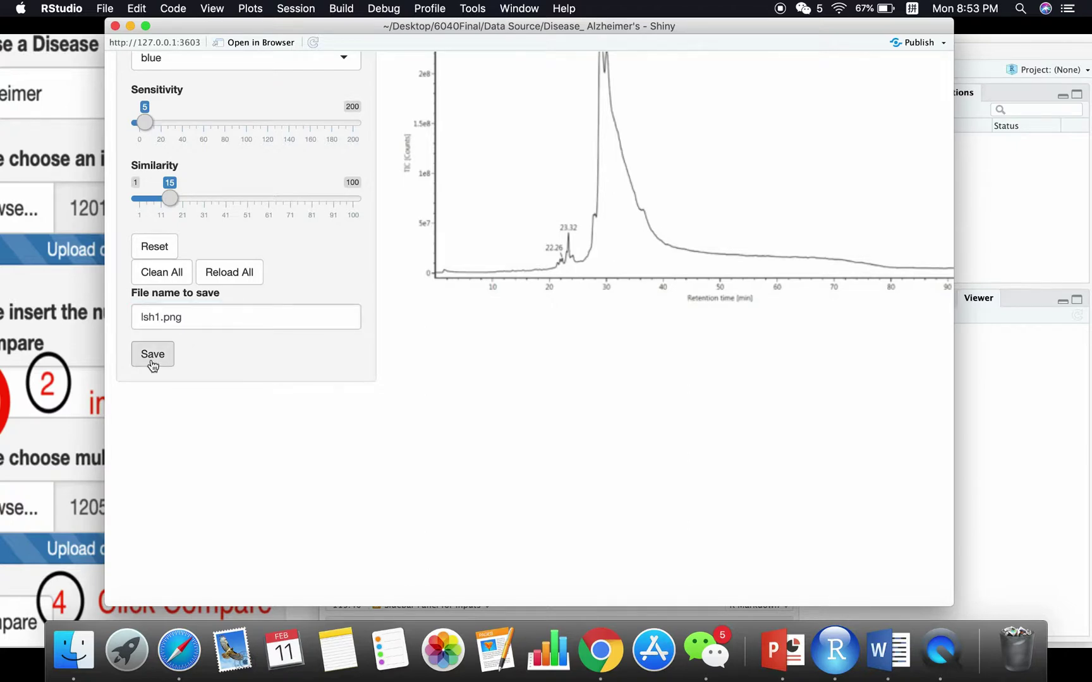
{"action": "left_click", "coordinate": [157, 316]}
{"action": "type", "text": "1"}
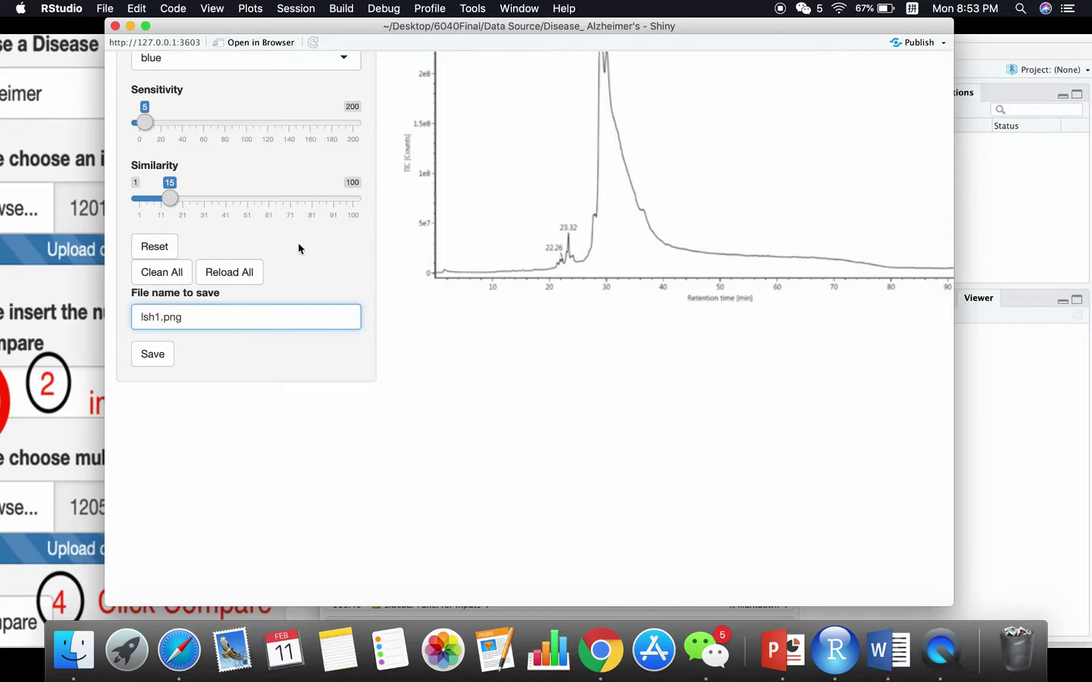
{"action": "left_click", "coordinate": [152, 363]}
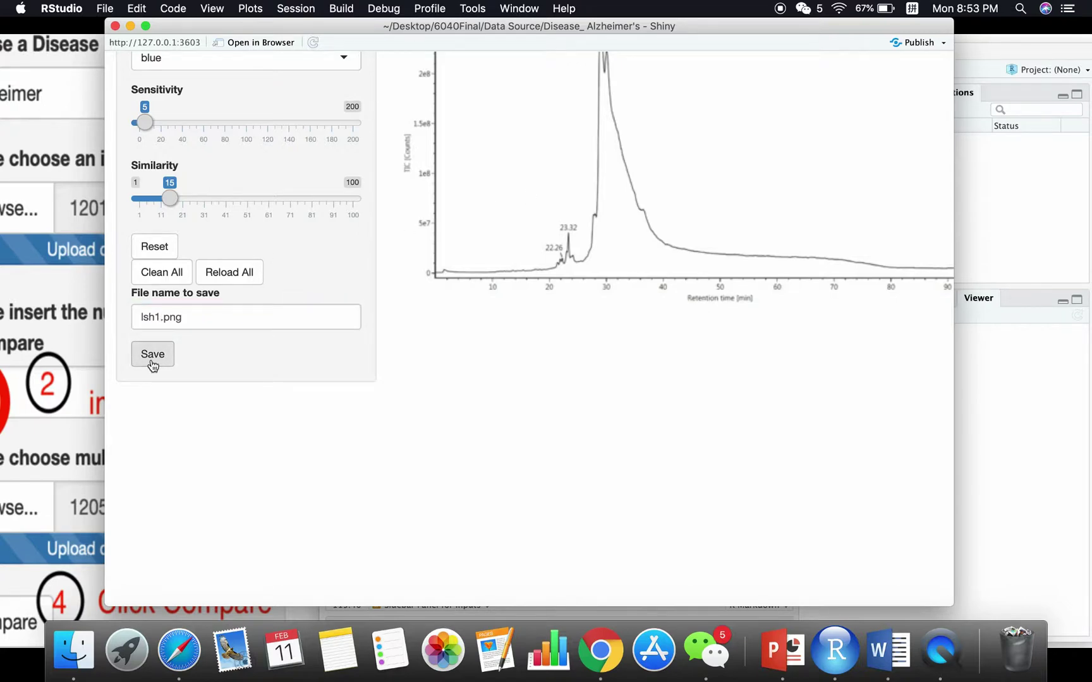
Switch to Finder and open the saved lsh1.png from the Disease_ Alzheimer's folder.
{"action": "key", "text": "super+Tab"}
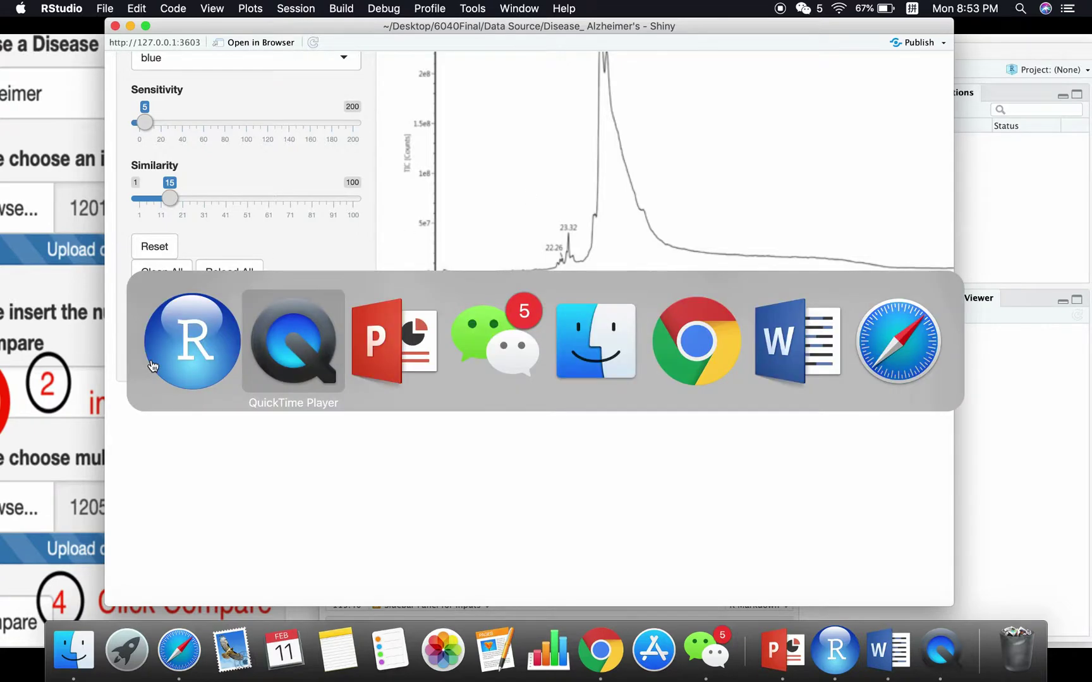
{"action": "key", "text": "super+Tab"}
{"action": "key", "text": "super+Tab"}
{"action": "key", "text": "super+Tab"}
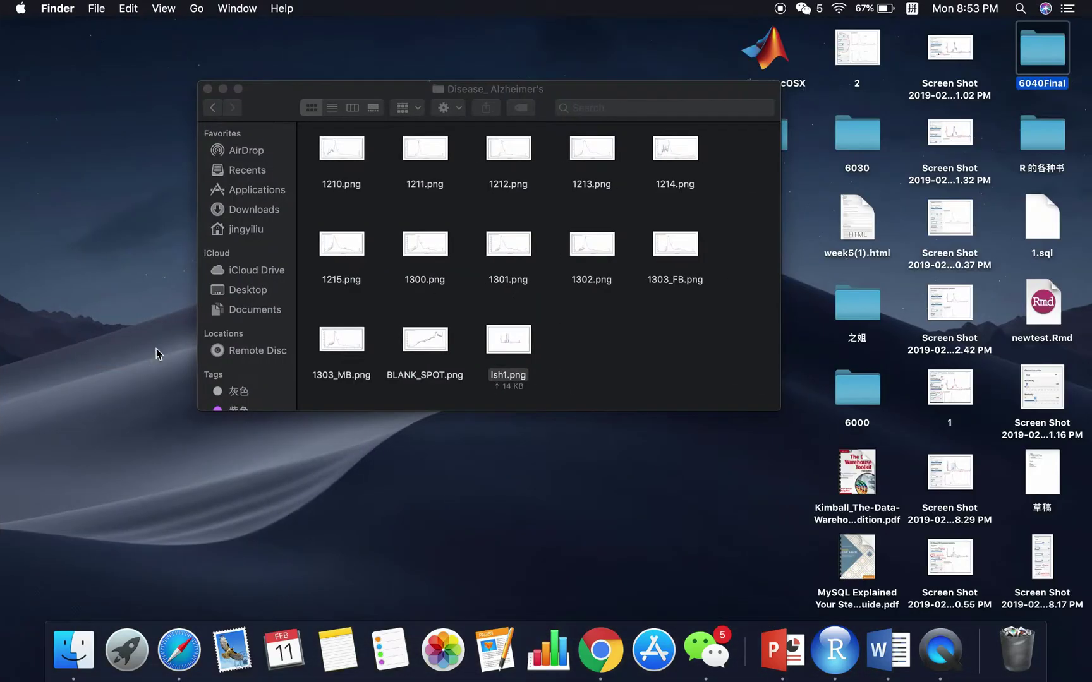
{"action": "left_click", "coordinate": [603, 337]}
{"action": "double_click", "coordinate": [513, 340]}
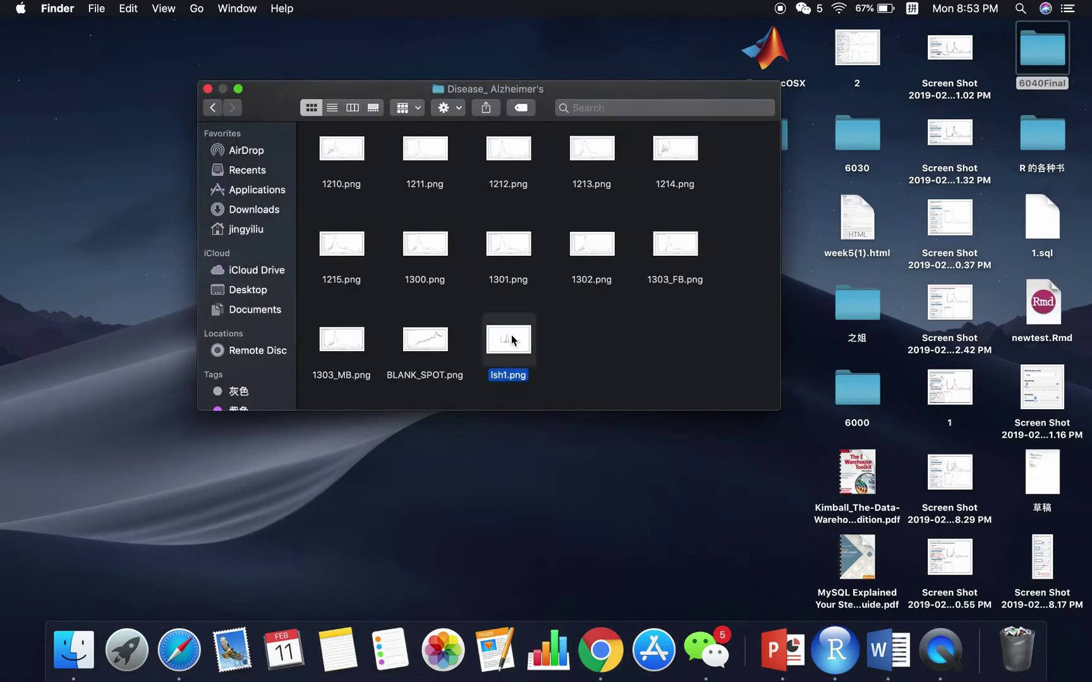
Examine the overlaid curves and blue difference boxes in the saved image, and close it.
{"action": "scroll", "coordinate": [560, 378], "scroll_direction": "up", "scroll_amount": 5}
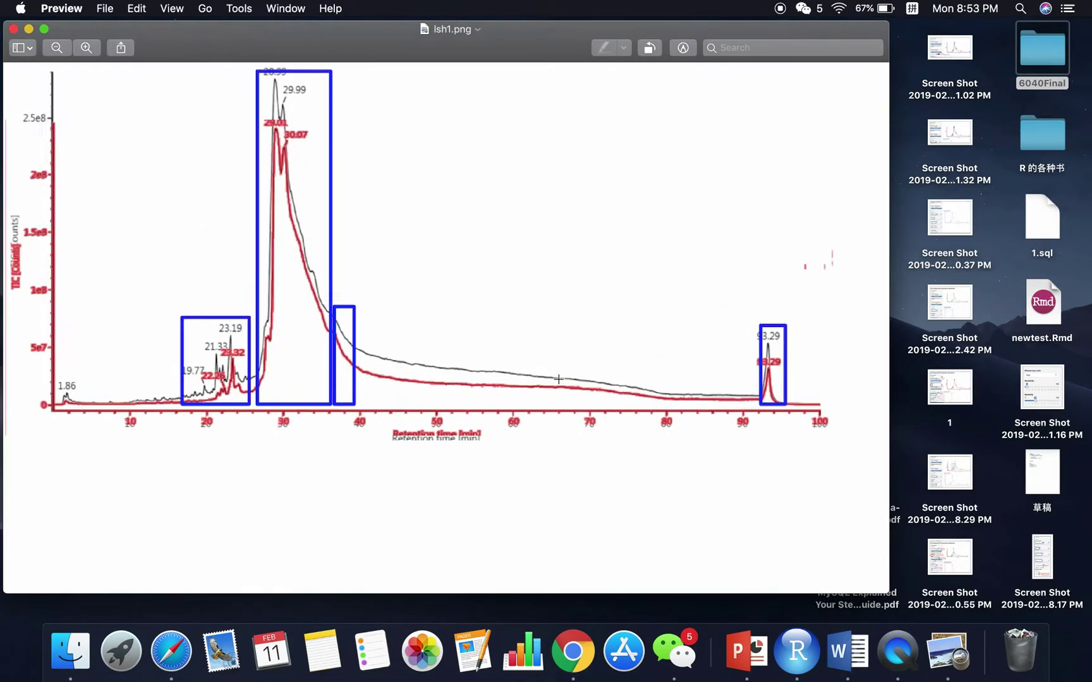
{"action": "scroll", "coordinate": [559, 379], "scroll_direction": "right", "scroll_amount": 3}
{"action": "scroll", "coordinate": [559, 380], "scroll_direction": "left", "scroll_amount": 5}
{"action": "scroll", "coordinate": [559, 379], "scroll_direction": "up", "scroll_amount": 8}
{"action": "scroll", "coordinate": [558, 379], "scroll_direction": "left", "scroll_amount": 2}
{"action": "scroll", "coordinate": [558, 378], "scroll_direction": "right", "scroll_amount": 5}
{"action": "scroll", "coordinate": [558, 378], "scroll_direction": "down", "scroll_amount": 4}
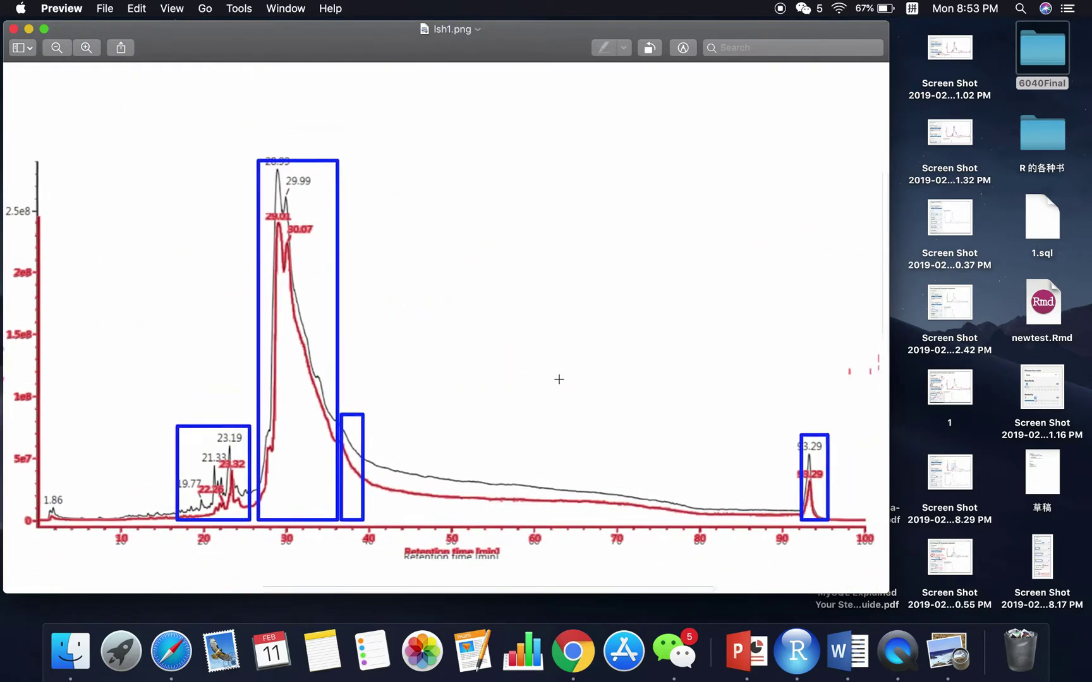
{"action": "left_click", "coordinate": [14, 28]}
Switch back to the Shiny app in RStudio and clean all plots.
{"action": "left_click", "coordinate": [818, 664]}
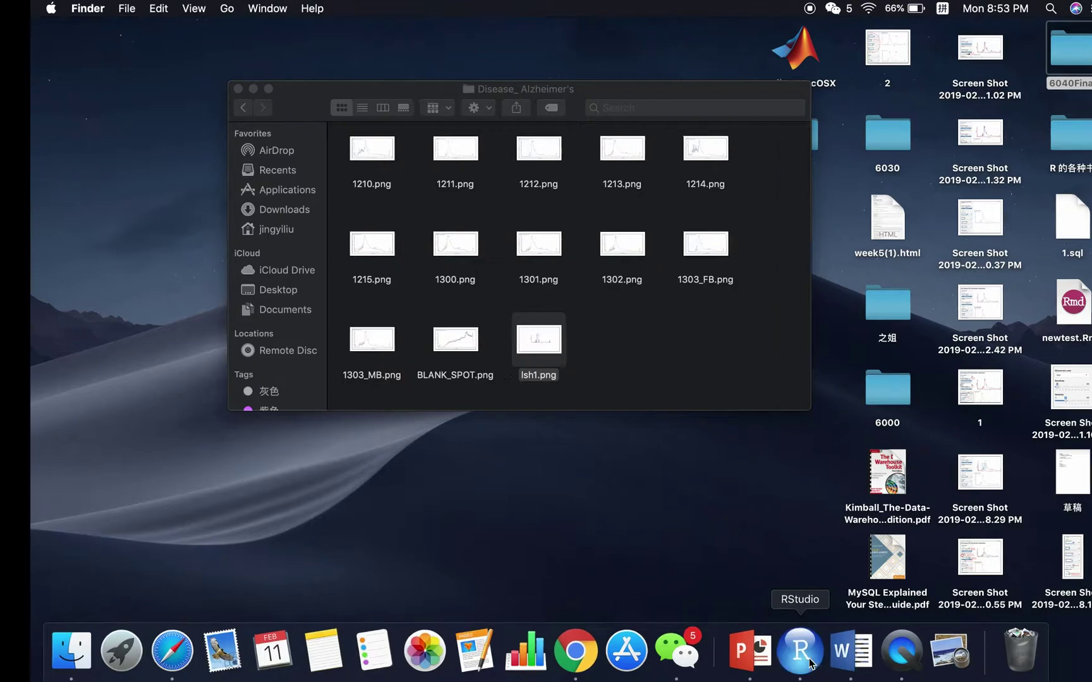
{"action": "scroll", "coordinate": [445, 463], "scroll_direction": "up", "scroll_amount": 15}
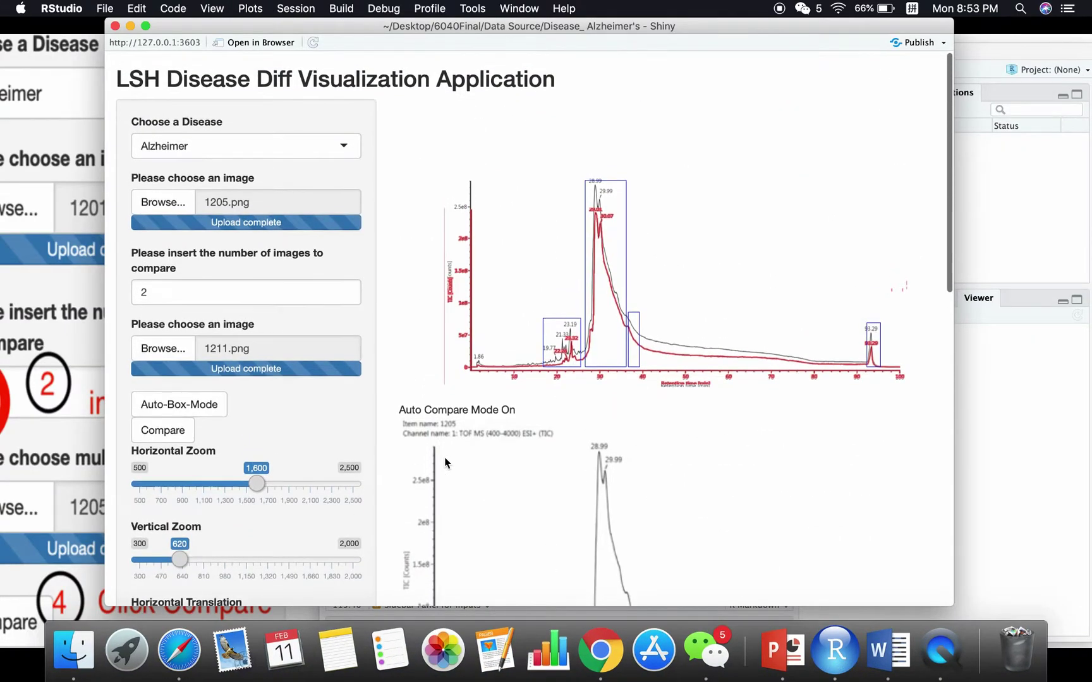
{"action": "scroll", "coordinate": [445, 463], "scroll_direction": "down", "scroll_amount": 10}
{"action": "scroll", "coordinate": [445, 463], "scroll_direction": "down", "scroll_amount": 5}
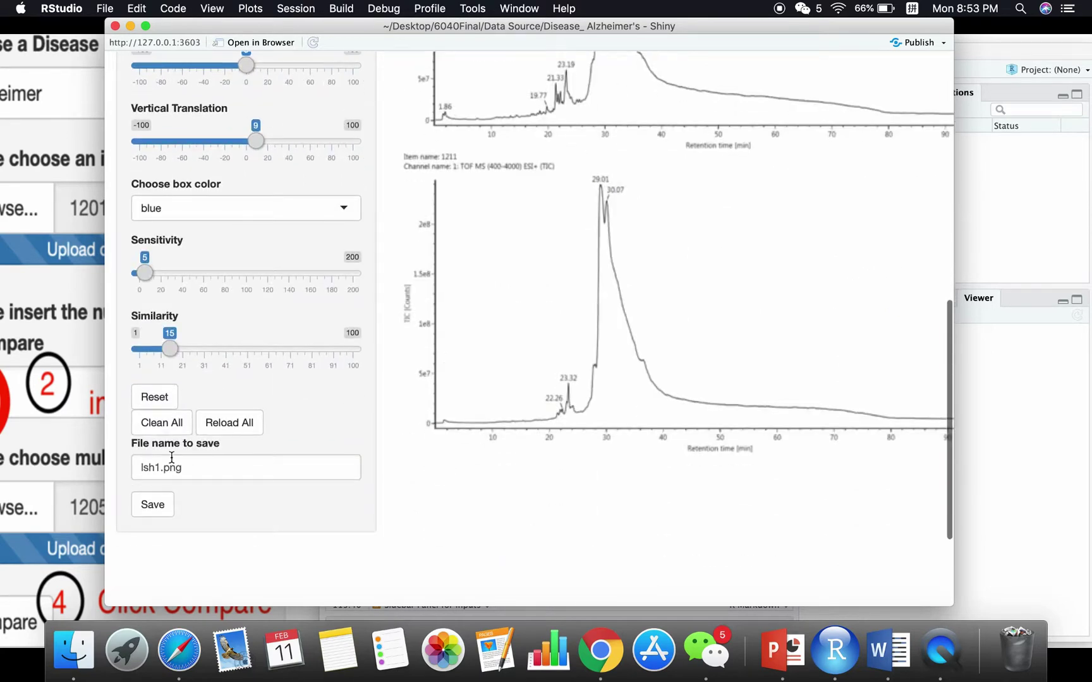
{"action": "left_click", "coordinate": [163, 423]}
Set the number of images to compare to 3 and upload 1211.png as a comparison picture.
{"action": "scroll", "coordinate": [517, 273], "scroll_direction": "up", "scroll_amount": 10}
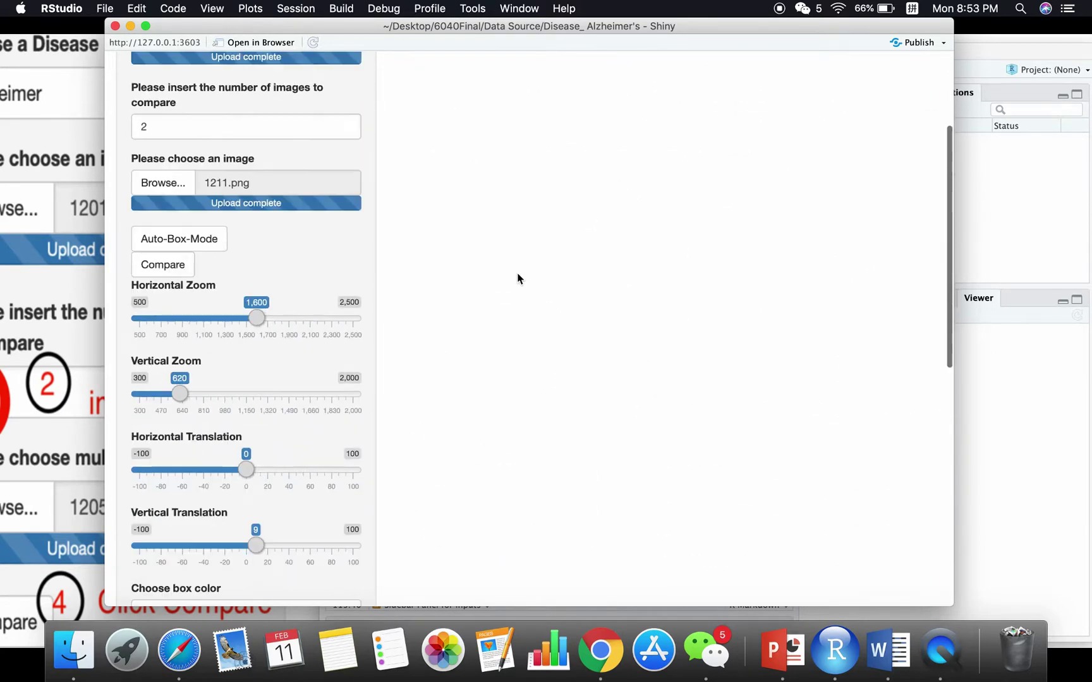
{"action": "left_click", "coordinate": [169, 291]}
{"action": "key", "text": "BackSpace"}
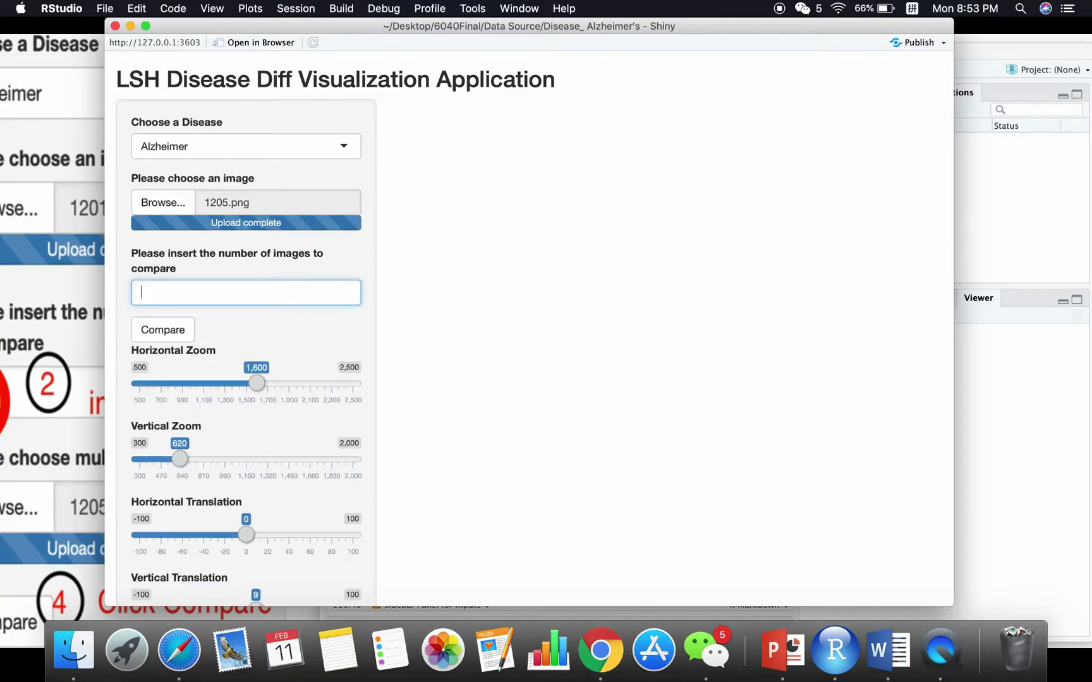
{"action": "type", "text": "3"}
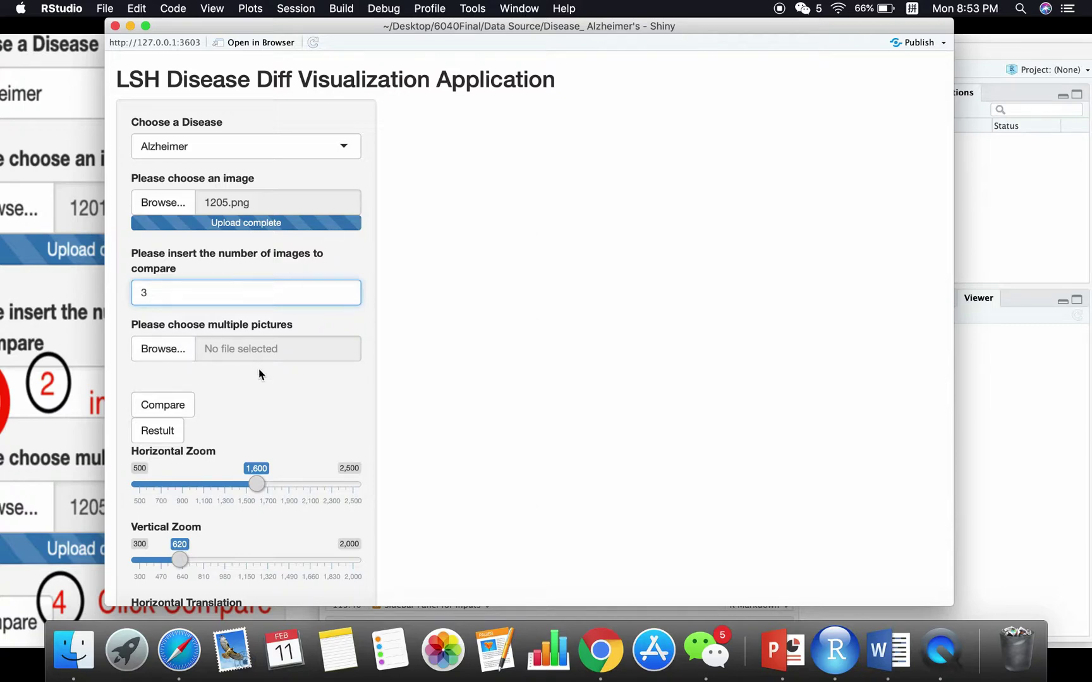
{"action": "left_click", "coordinate": [165, 349]}
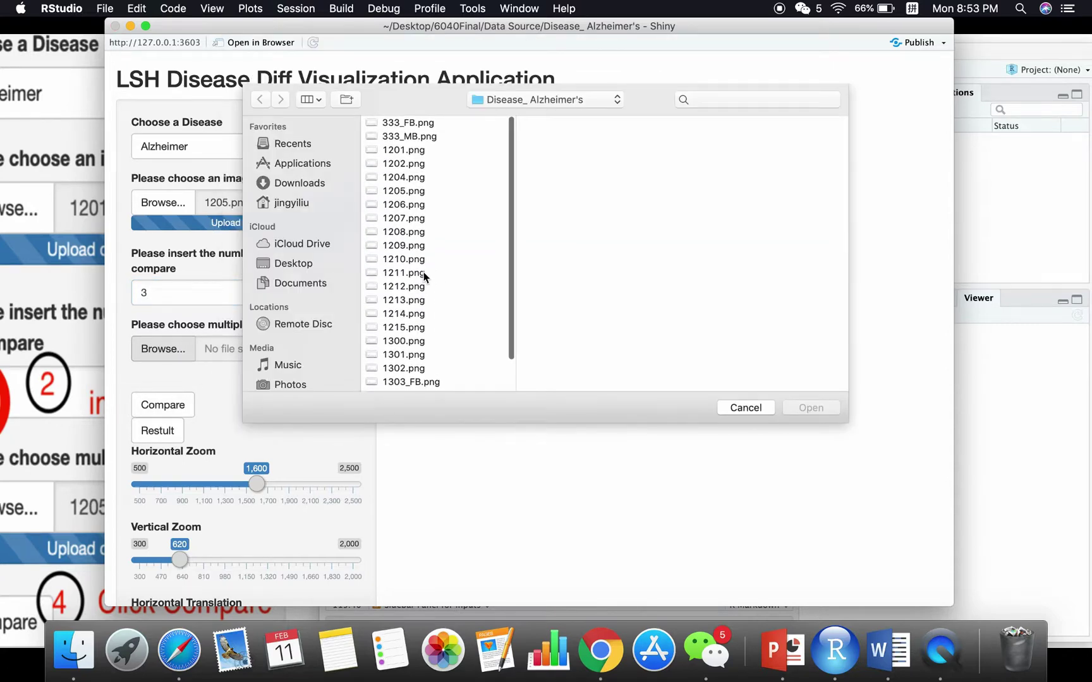
{"action": "double_click", "coordinate": [423, 278]}
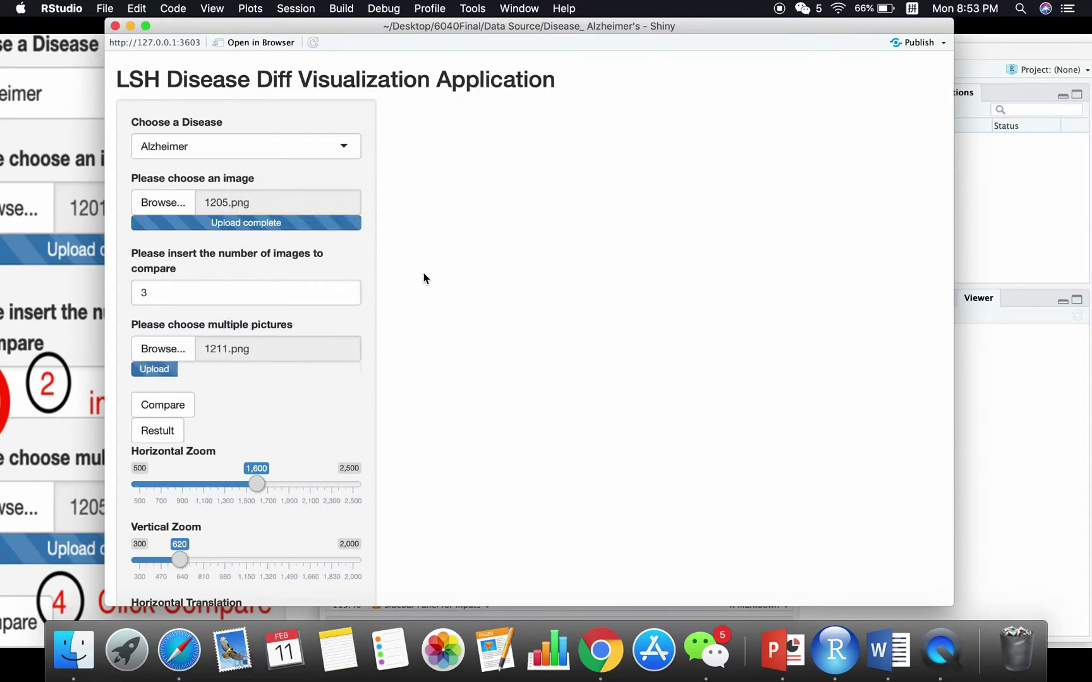
Run Compare for 1205.png and 1211.png and record the overlay's alignment settings.
{"action": "left_click", "coordinate": [164, 406]}
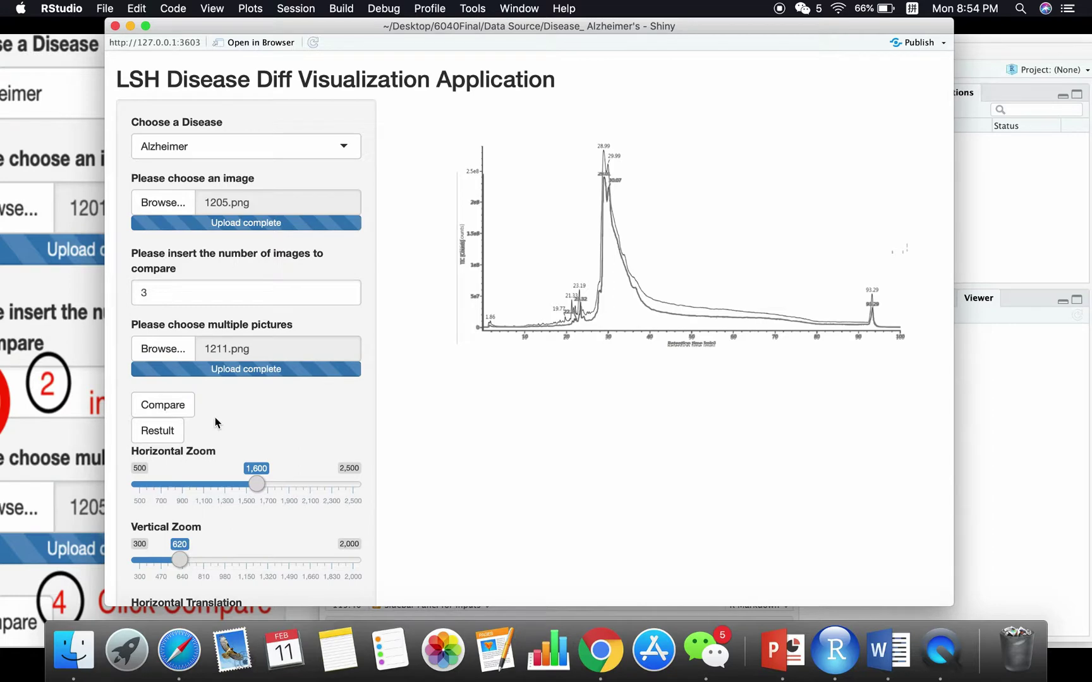
{"action": "scroll", "coordinate": [215, 422], "scroll_direction": "down", "scroll_amount": 5}
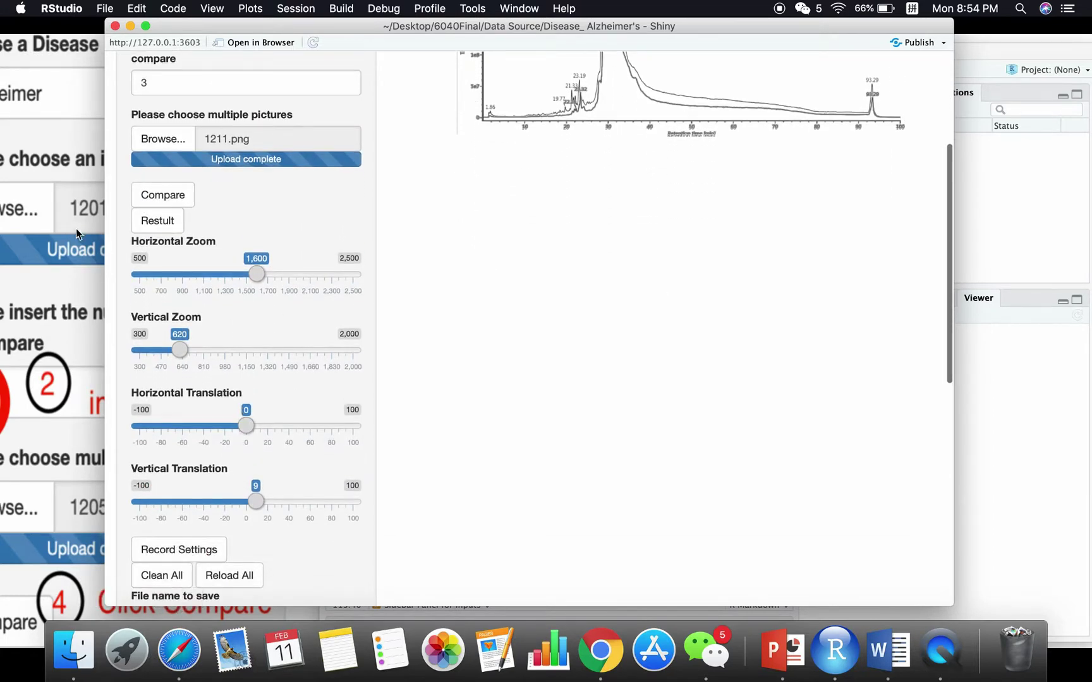
{"action": "left_click", "coordinate": [151, 550]}
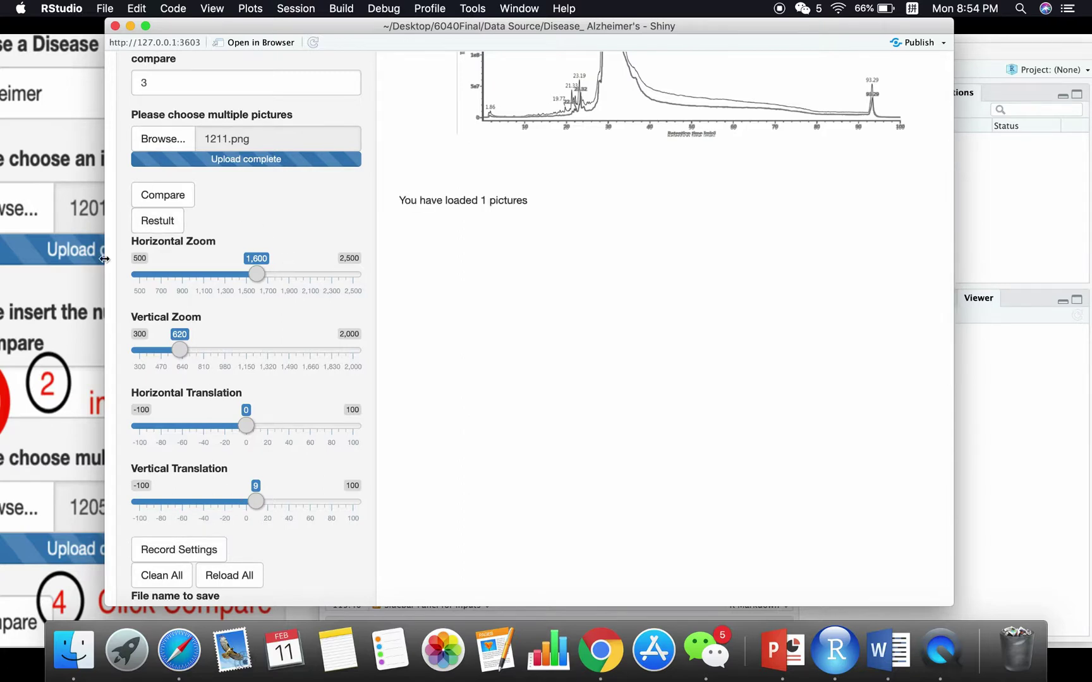
Upload 1300.png as the next comparison picture.
{"action": "scroll", "coordinate": [254, 439], "scroll_direction": "up", "scroll_amount": 2}
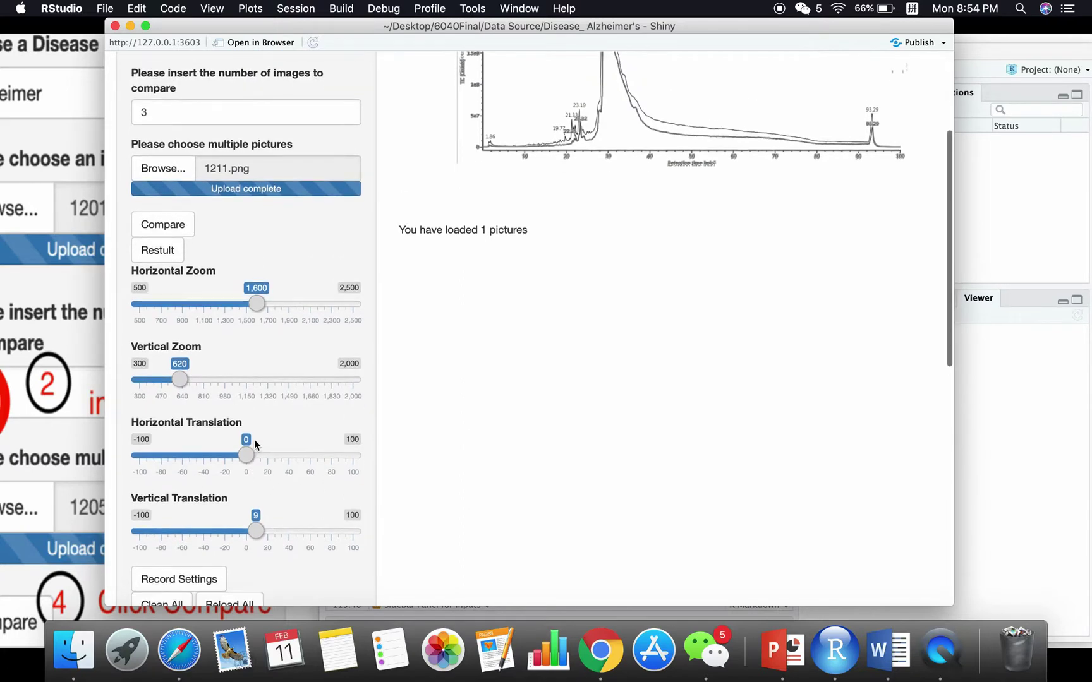
{"action": "scroll", "coordinate": [254, 444], "scroll_direction": "up", "scroll_amount": 3}
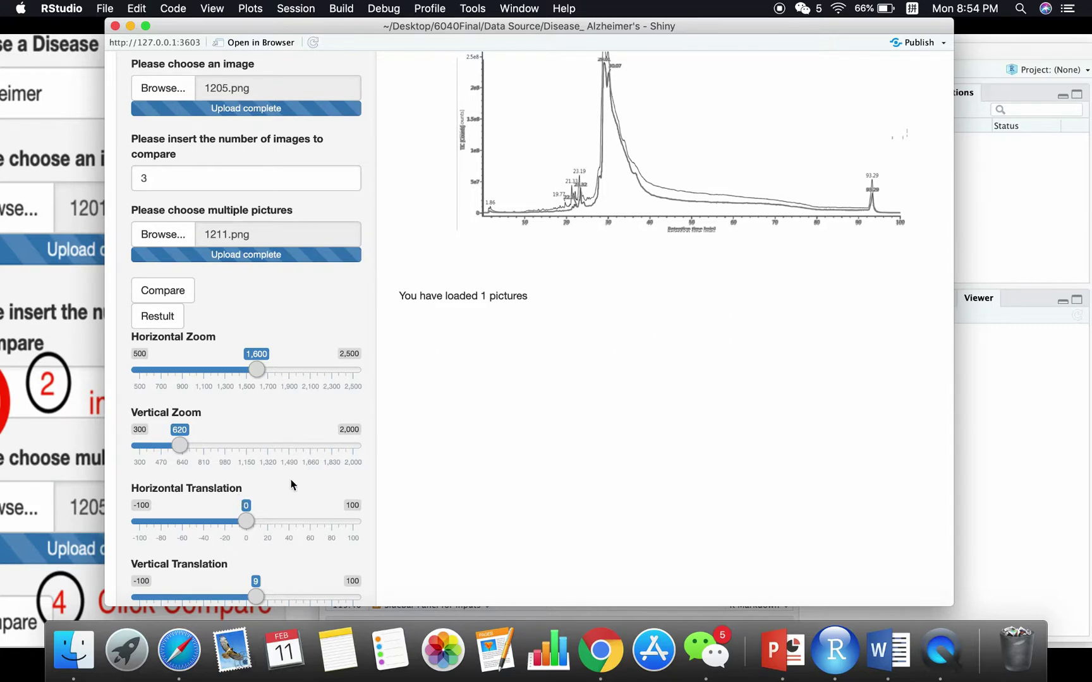
{"action": "scroll", "coordinate": [291, 484], "scroll_direction": "down", "scroll_amount": 1}
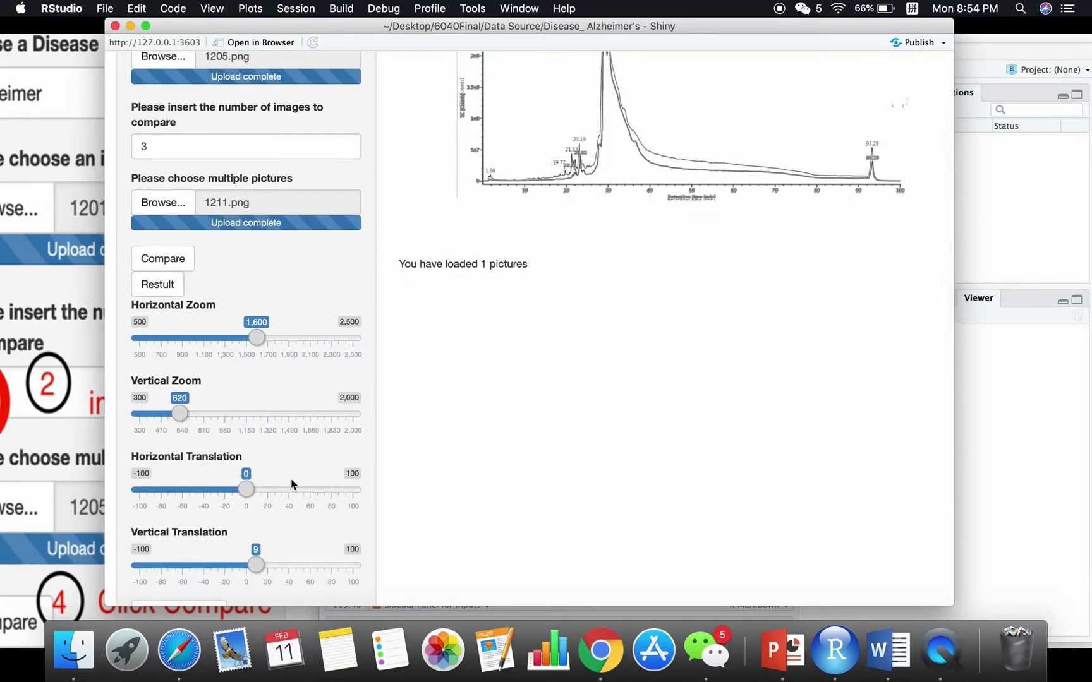
{"action": "scroll", "coordinate": [292, 484], "scroll_direction": "up", "scroll_amount": 2}
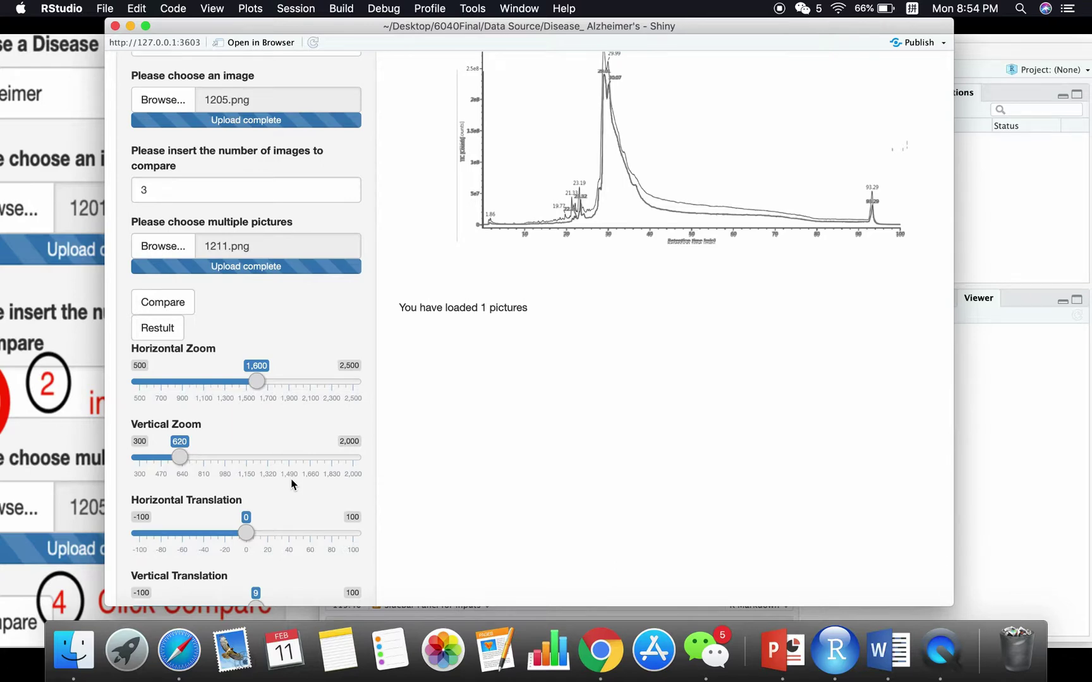
{"action": "left_click", "coordinate": [161, 247]}
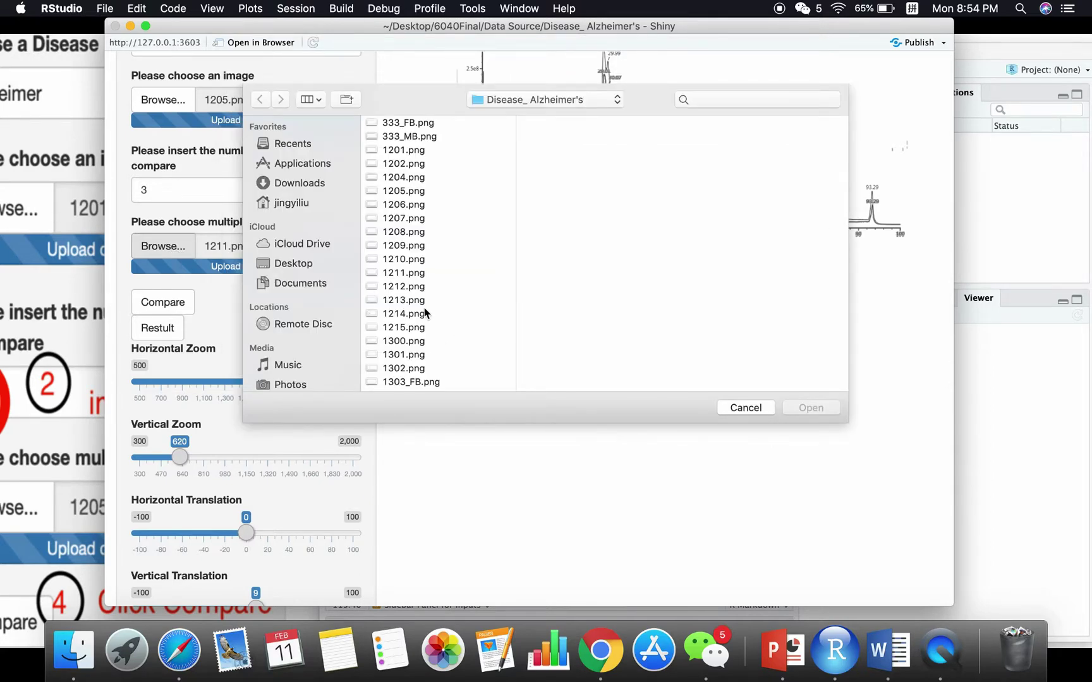
{"action": "scroll", "coordinate": [417, 335], "scroll_direction": "up", "scroll_amount": 2}
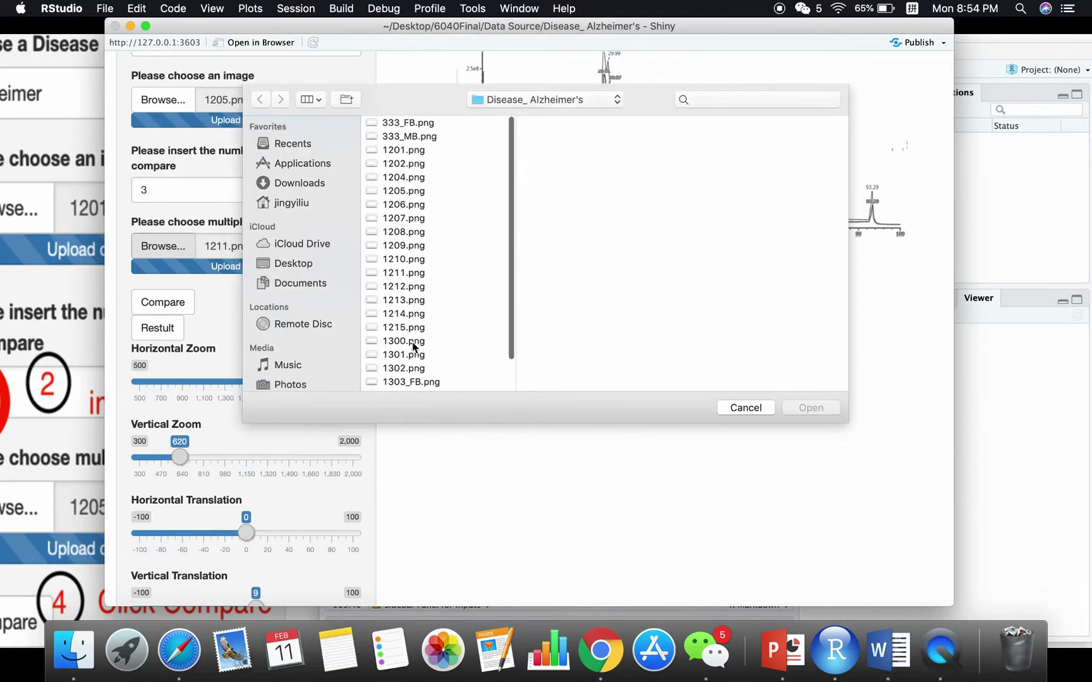
{"action": "double_click", "coordinate": [405, 341]}
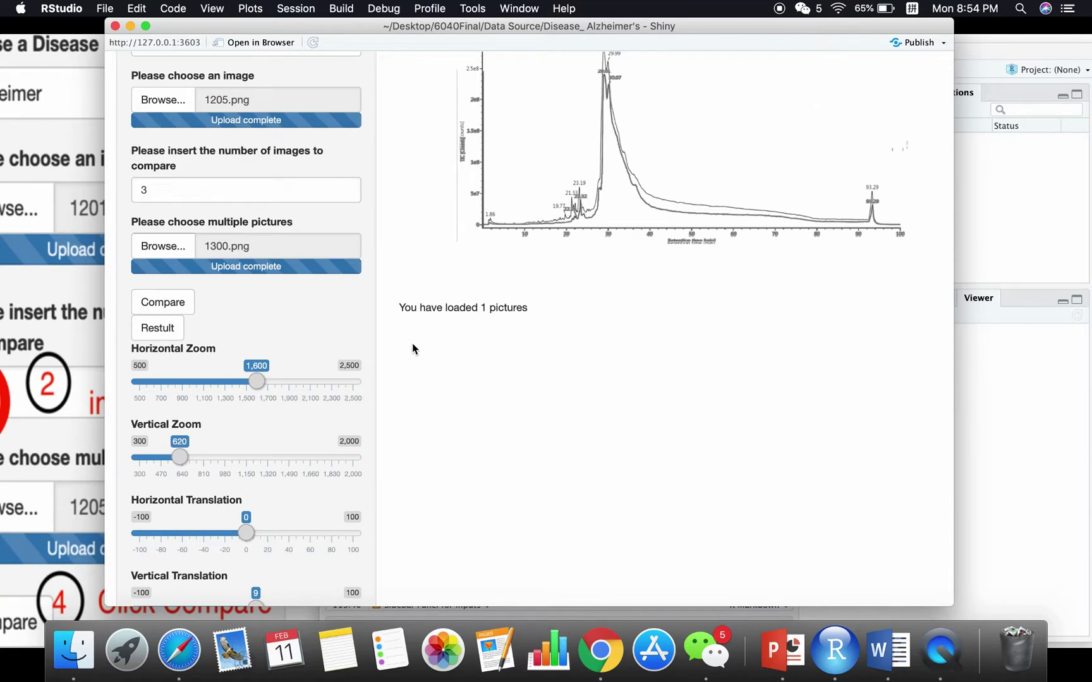
Run Compare for 1205.png and 1300.png and set the overlay's Vertical Zoom to 523.
{"action": "scroll", "coordinate": [412, 343], "scroll_direction": "down", "scroll_amount": 15}
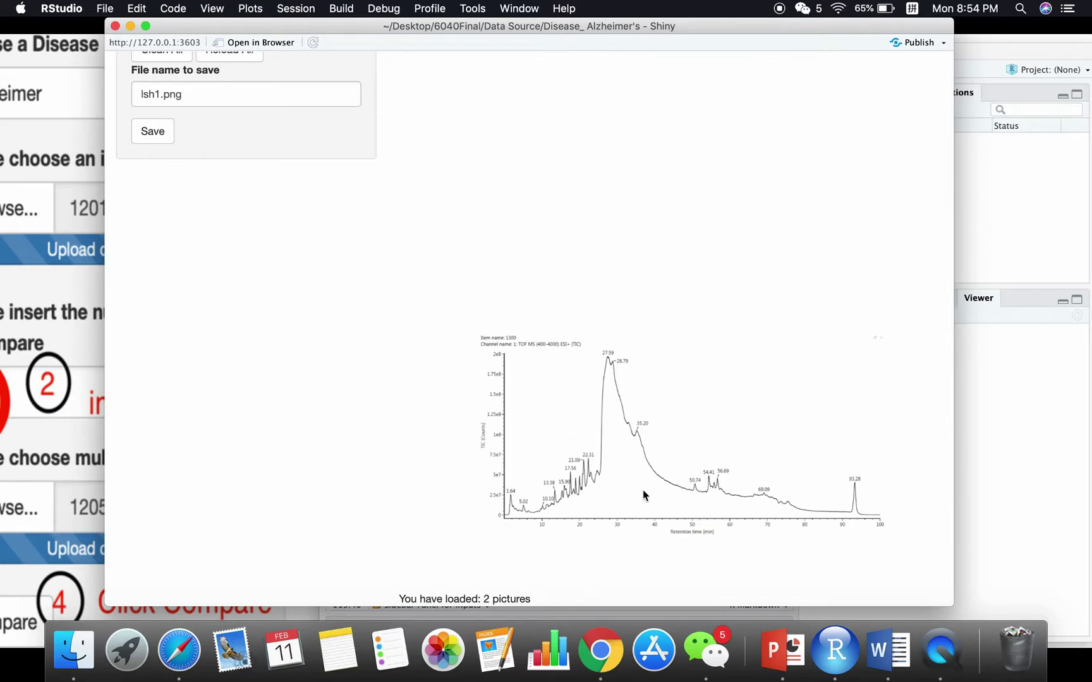
{"action": "scroll", "coordinate": [475, 449], "scroll_direction": "up", "scroll_amount": 5}
{"action": "scroll", "coordinate": [475, 449], "scroll_direction": "up", "scroll_amount": 10}
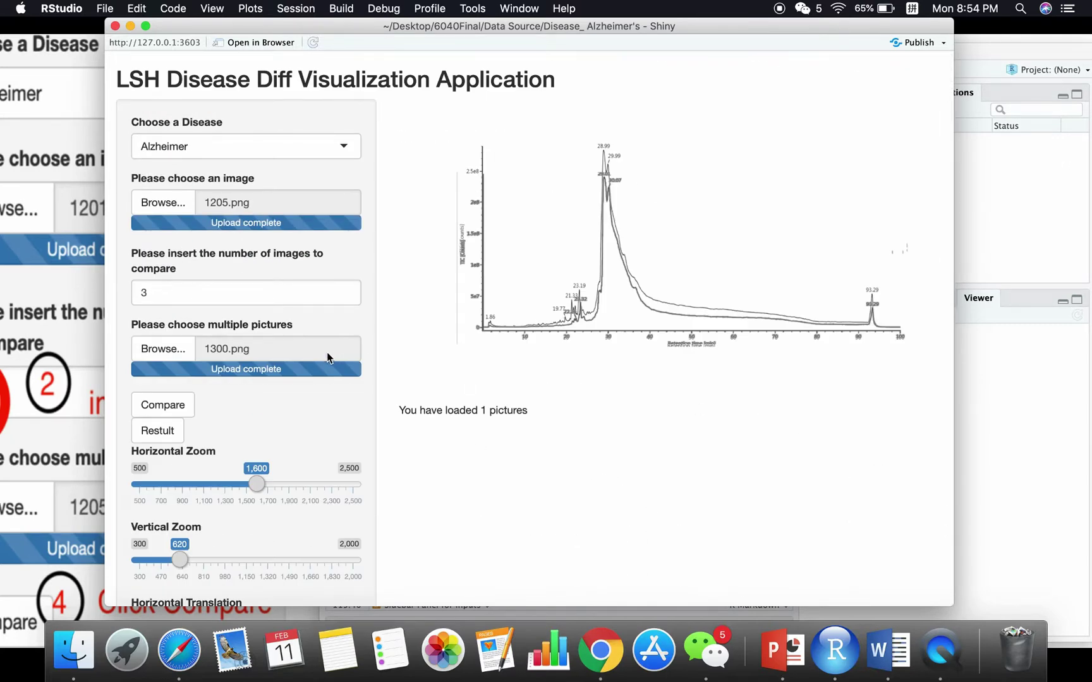
{"action": "left_click", "coordinate": [185, 410]}
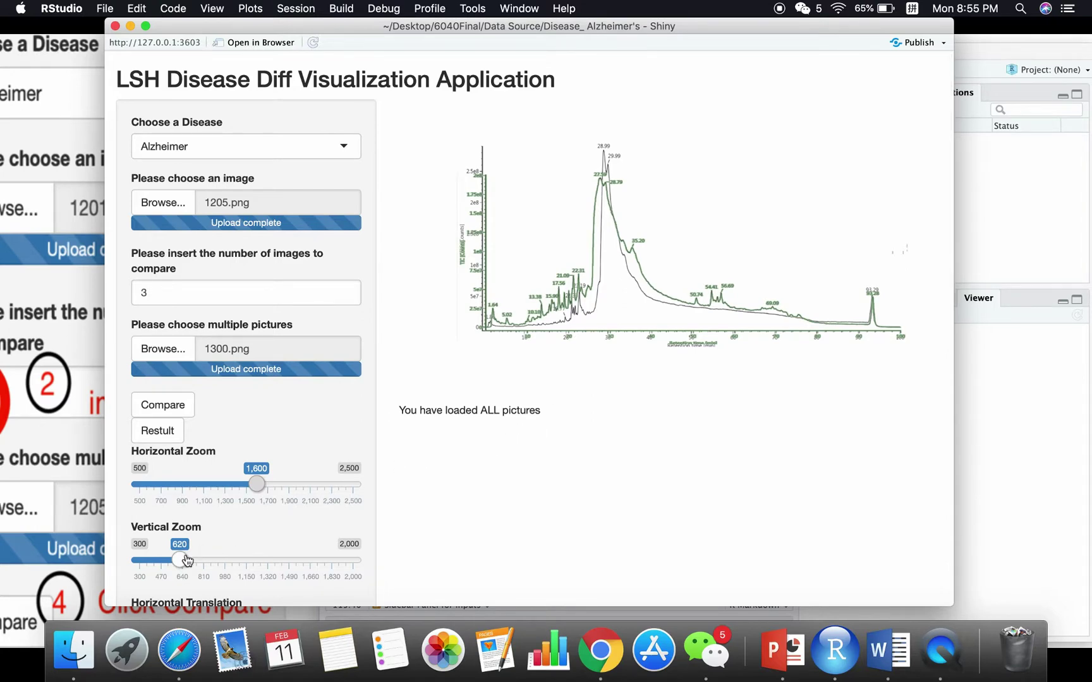
{"action": "left_click_drag", "start_coordinate": [182, 565], "coordinate": [168, 565]}
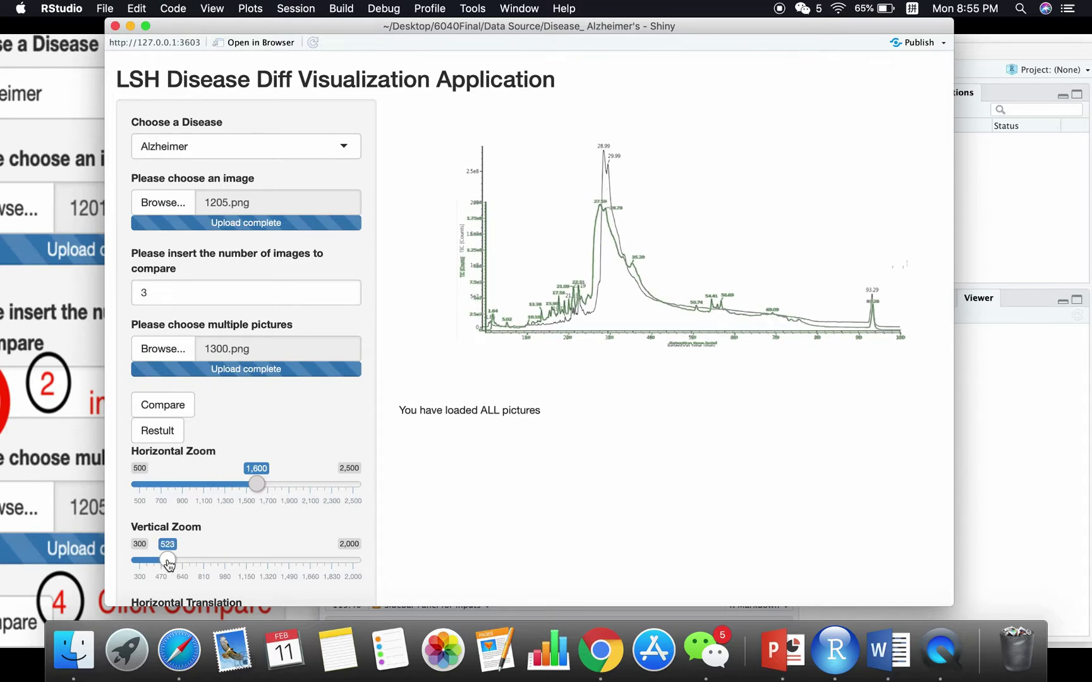
Align the 1300.png overlay with Horizontal Translation at -7 and Vertical Translation at 12.
{"action": "scroll", "coordinate": [230, 568], "scroll_direction": "down", "scroll_amount": 3}
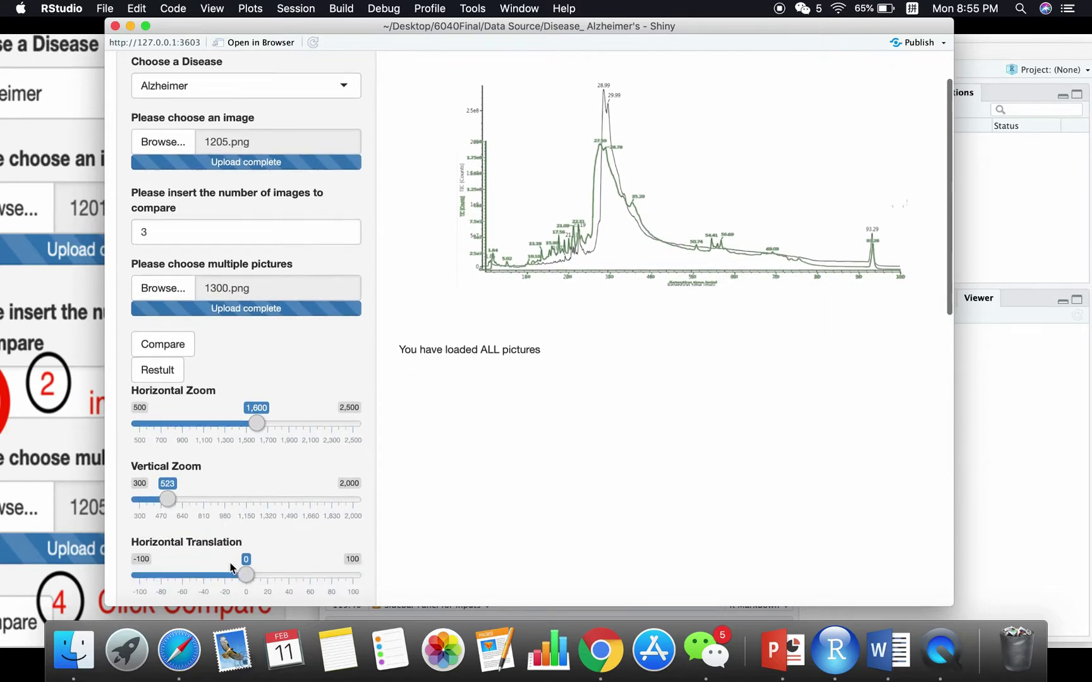
{"action": "scroll", "coordinate": [255, 474], "scroll_direction": "down", "scroll_amount": 1}
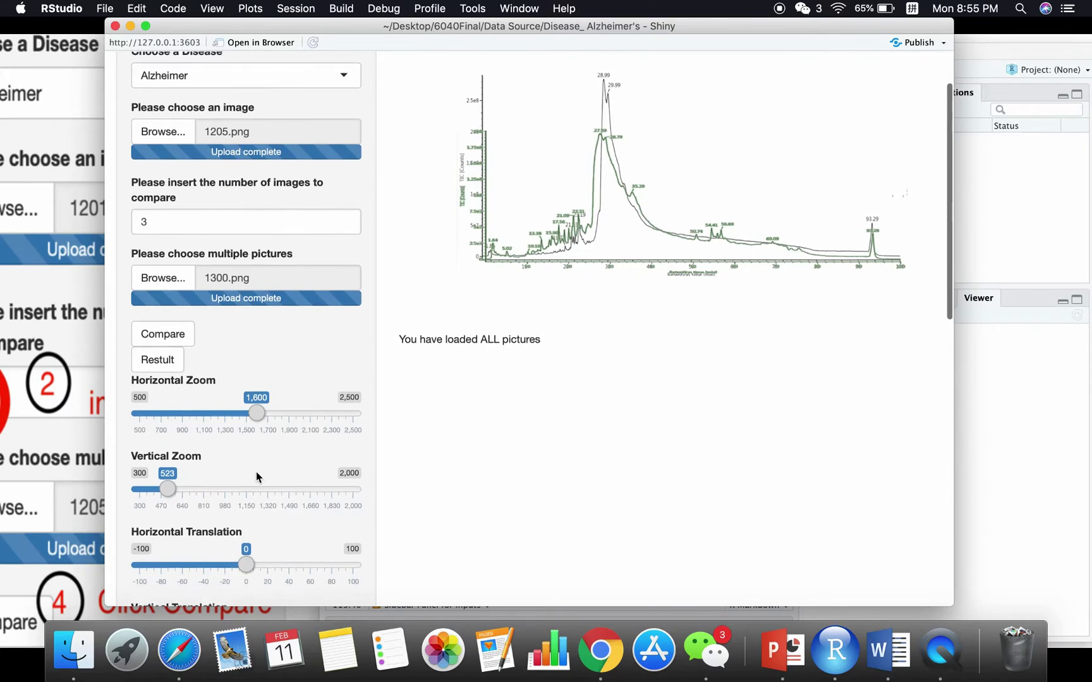
{"action": "scroll", "coordinate": [256, 472], "scroll_direction": "down", "scroll_amount": 3}
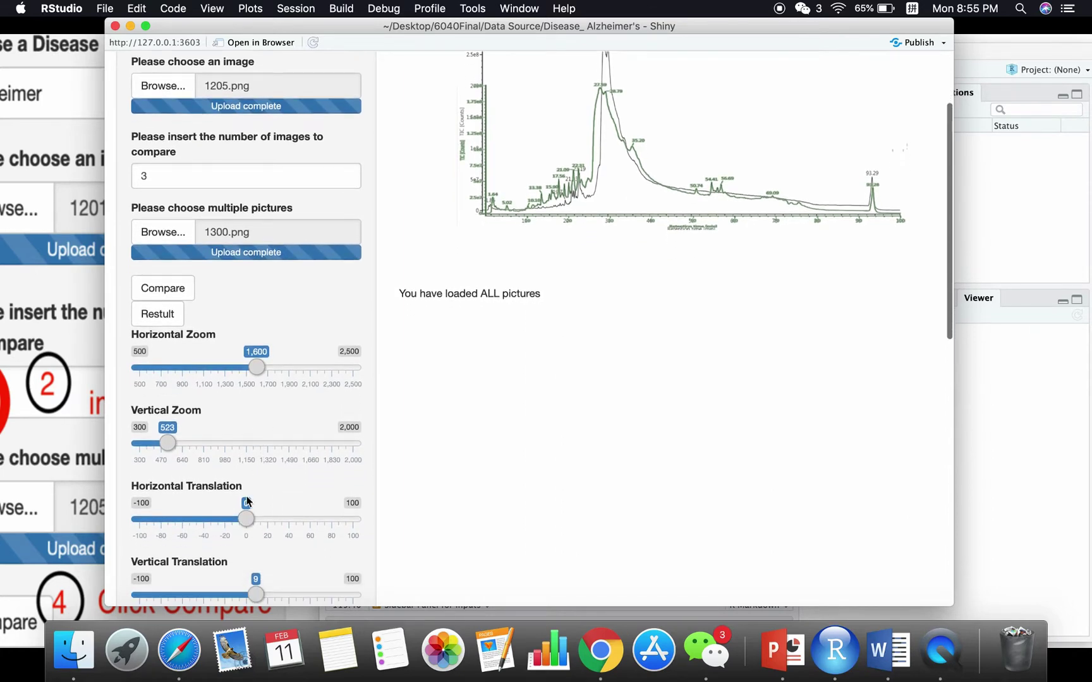
{"action": "left_click_drag", "start_coordinate": [246, 521], "coordinate": [238, 528]}
{"action": "scroll", "coordinate": [258, 540], "scroll_direction": "up", "scroll_amount": 2}
{"action": "scroll", "coordinate": [258, 540], "scroll_direction": "down", "scroll_amount": 2}
{"action": "left_click_drag", "start_coordinate": [256, 594], "coordinate": [261, 593]}
{"action": "scroll", "coordinate": [281, 474], "scroll_direction": "up", "scroll_amount": 1}
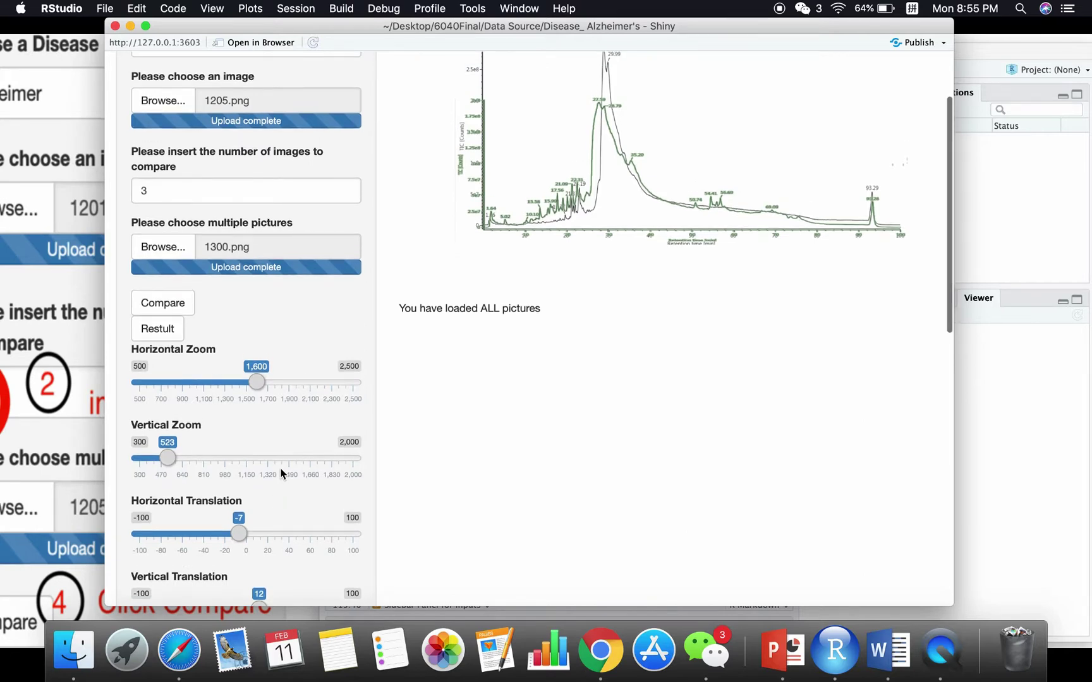
Record the alignment settings of the 1300.png overlay.
{"action": "scroll", "coordinate": [281, 474], "scroll_direction": "up", "scroll_amount": 1}
{"action": "scroll", "coordinate": [281, 474], "scroll_direction": "down", "scroll_amount": 3}
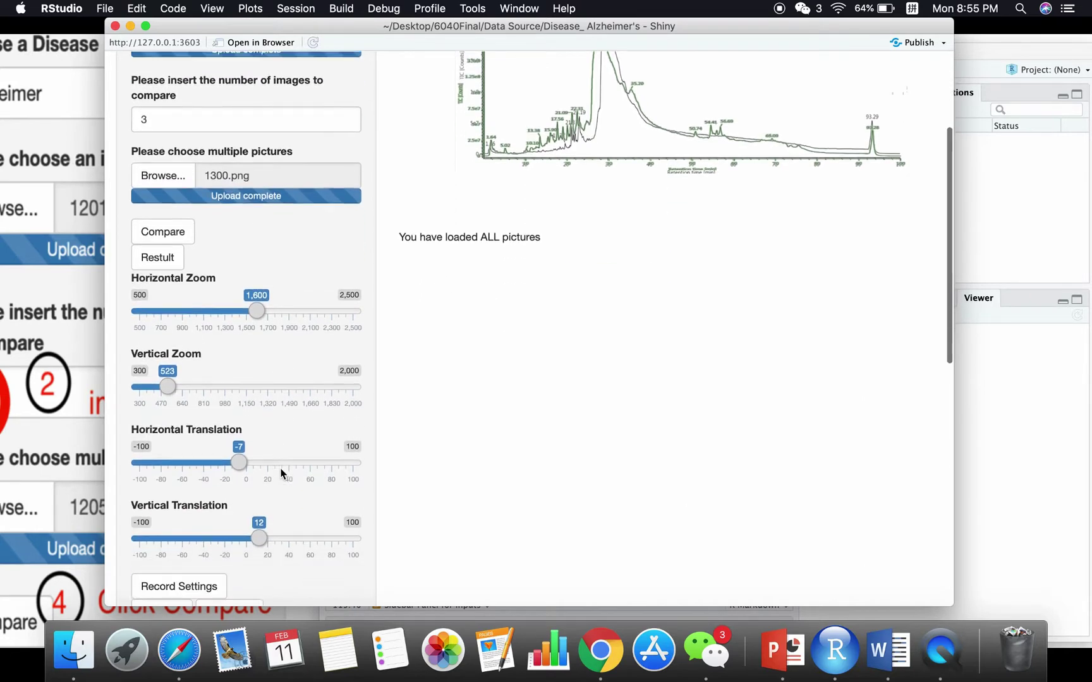
{"action": "scroll", "coordinate": [281, 473], "scroll_direction": "down", "scroll_amount": 2}
{"action": "left_click", "coordinate": [197, 534]}
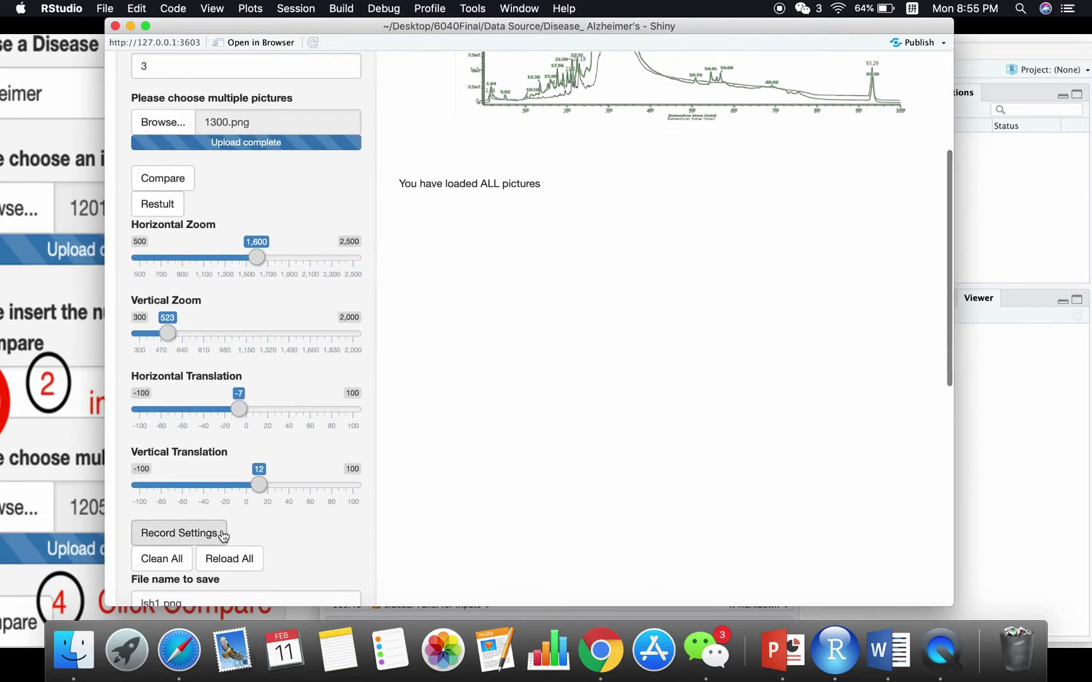
Generate the combined three-image result and box the tall main peaks near 30 minutes and the small peaks between about 12 and 29 minutes.
{"action": "scroll", "coordinate": [279, 532], "scroll_direction": "up", "scroll_amount": 3}
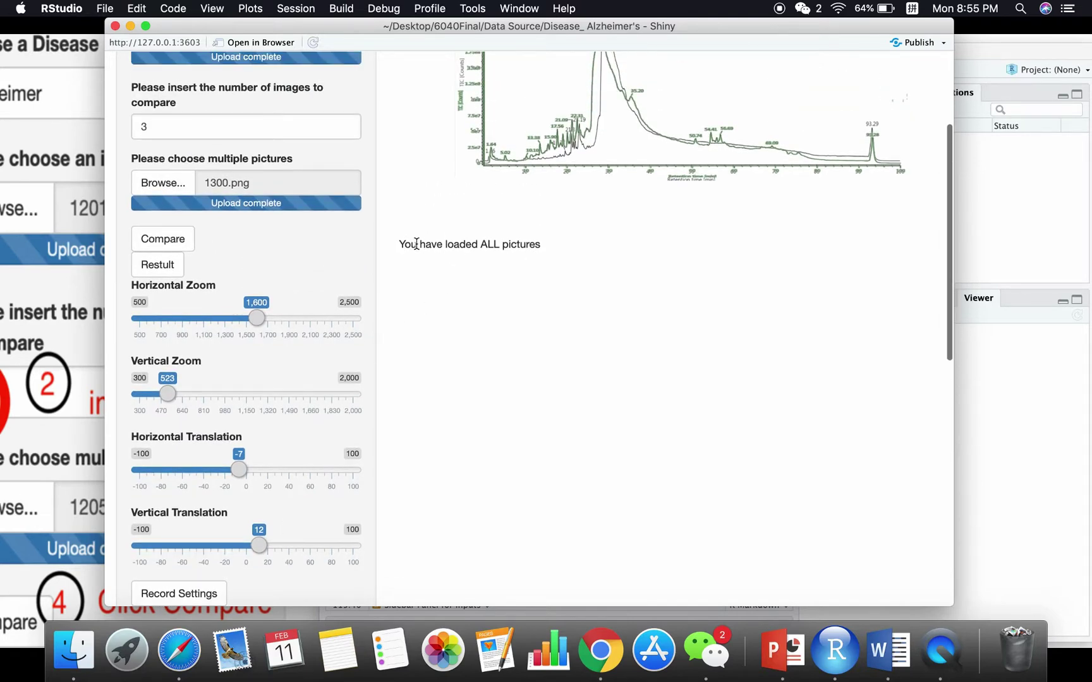
{"action": "scroll", "coordinate": [536, 248], "scroll_direction": "up", "scroll_amount": 6}
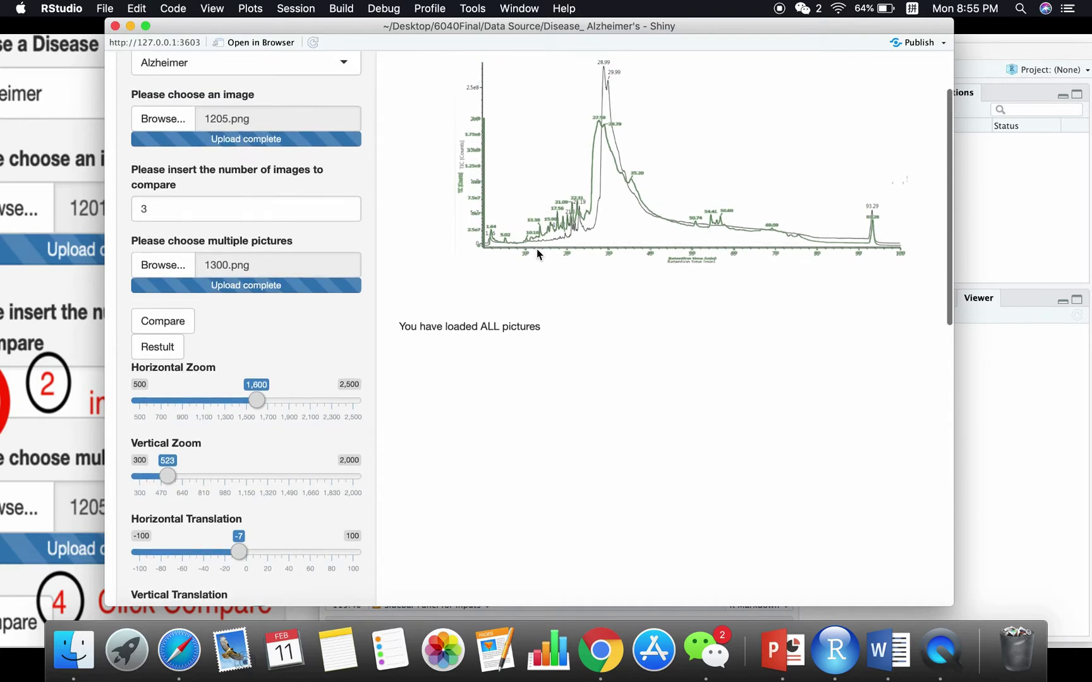
{"action": "left_click", "coordinate": [163, 439]}
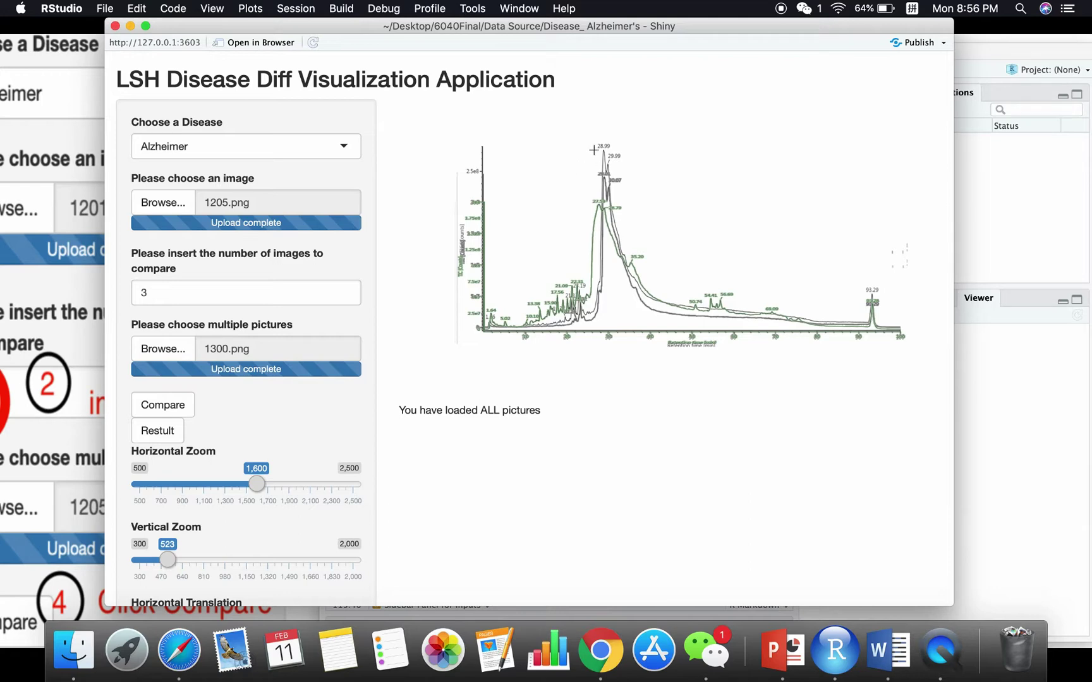
{"action": "mouse_move", "coordinate": [591, 150]}
{"action": "left_mouse_down"}
{"action": "mouse_move", "coordinate": [640, 226]}
{"action": "mouse_move", "coordinate": [633, 219]}
{"action": "left_mouse_up"}
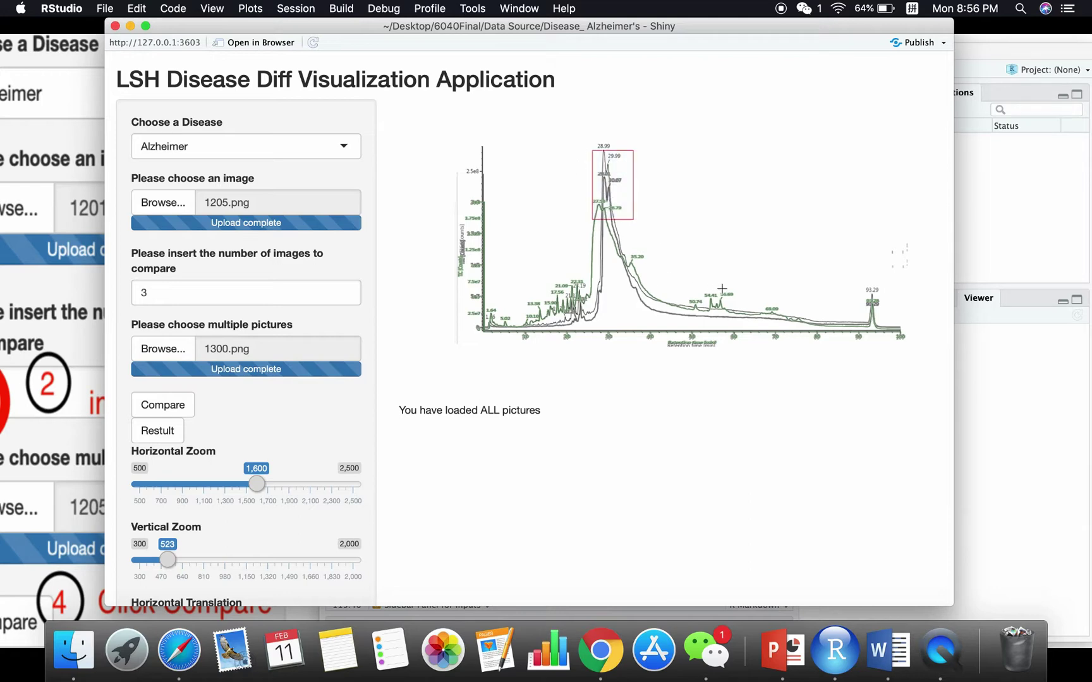
{"action": "left_click_drag", "start_coordinate": [535, 289], "coordinate": [605, 324]}
Save the boxed comparison under the file name lsh2.png.
{"action": "scroll", "coordinate": [480, 341], "scroll_direction": "down", "scroll_amount": 1}
{"action": "scroll", "coordinate": [476, 344], "scroll_direction": "down", "scroll_amount": 10}
{"action": "left_click", "coordinate": [159, 456]}
{"action": "type", "text": "2"}
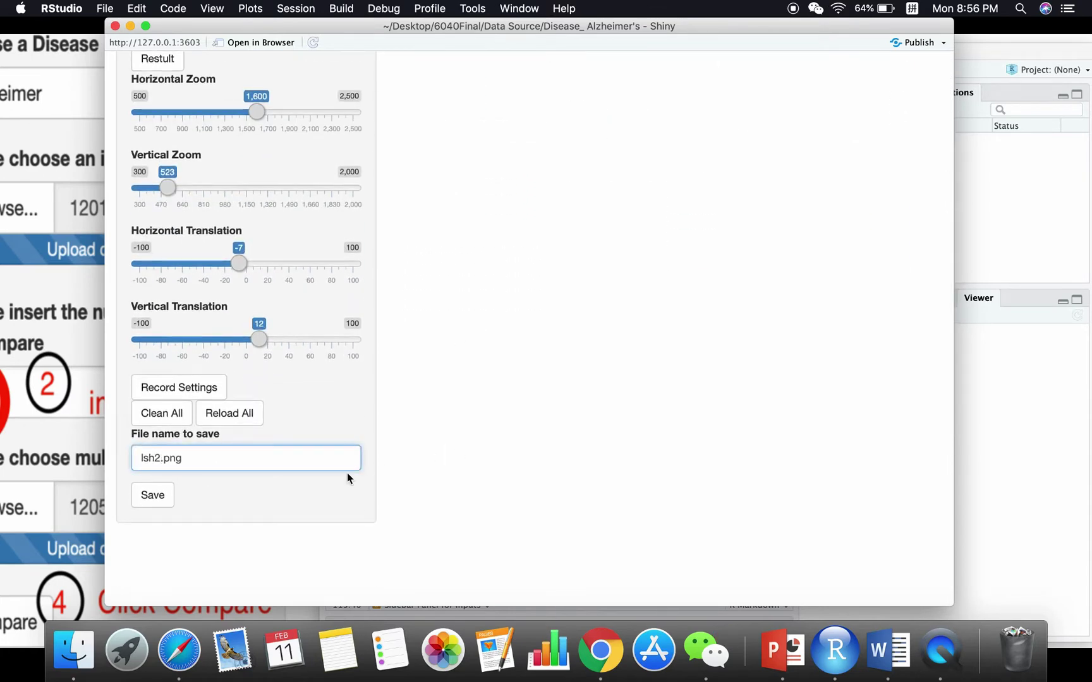
{"action": "left_click", "coordinate": [166, 504]}
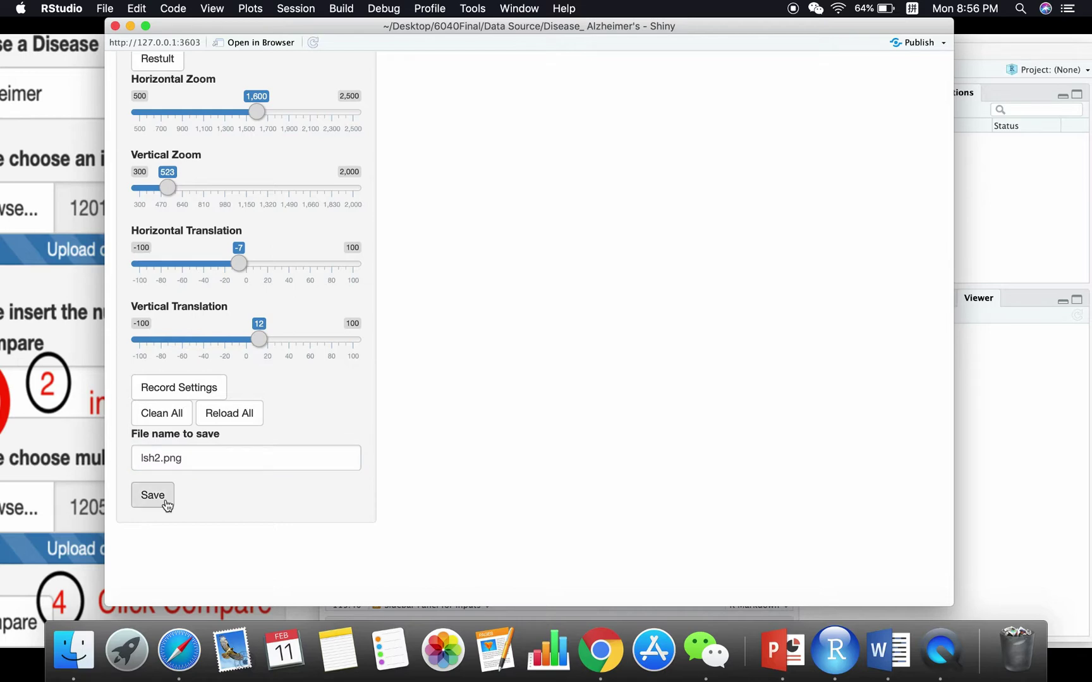
Switch to Finder, open the saved lsh2.png to check it, and close the preview.
{"action": "left_click", "coordinate": [74, 650]}
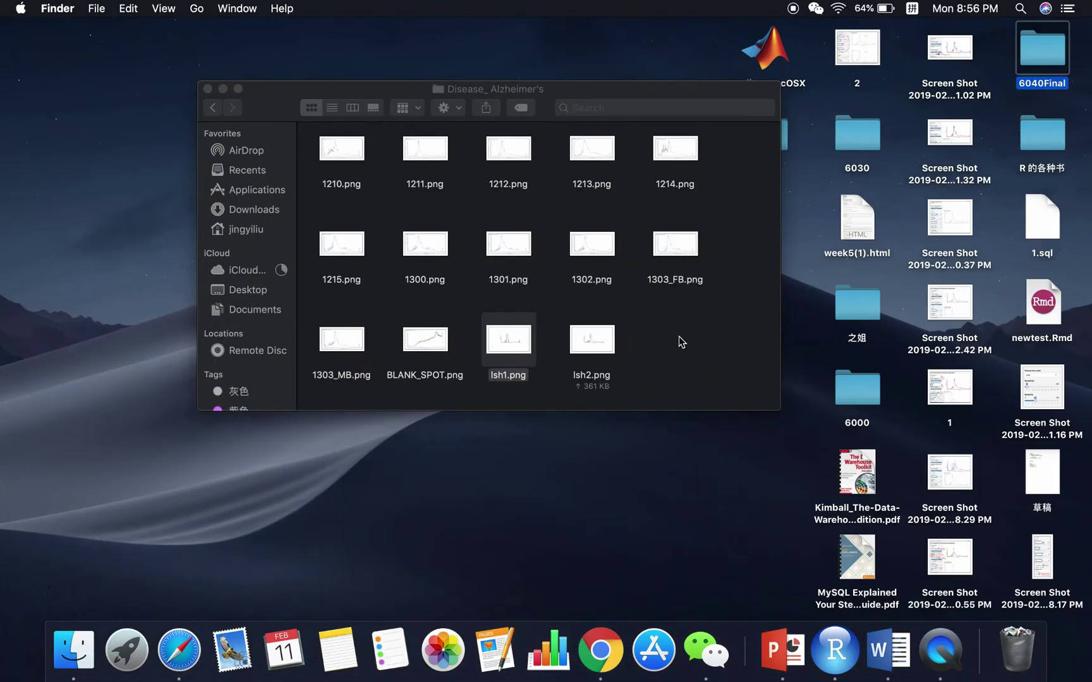
{"action": "double_click", "coordinate": [595, 342]}
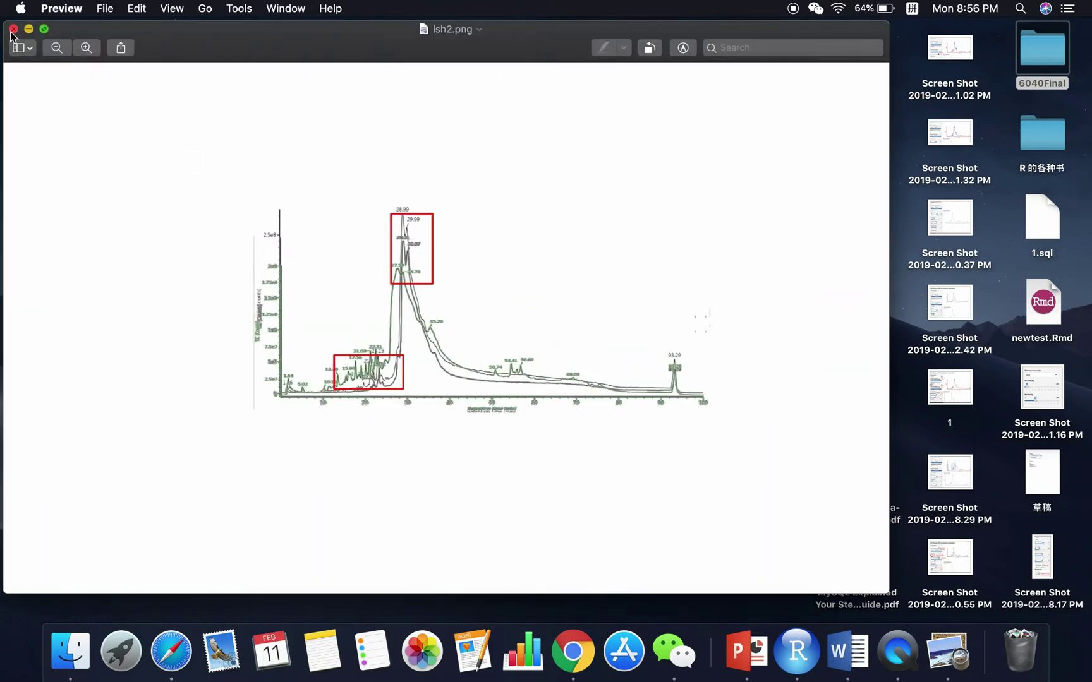
{"action": "left_click", "coordinate": [14, 29]}
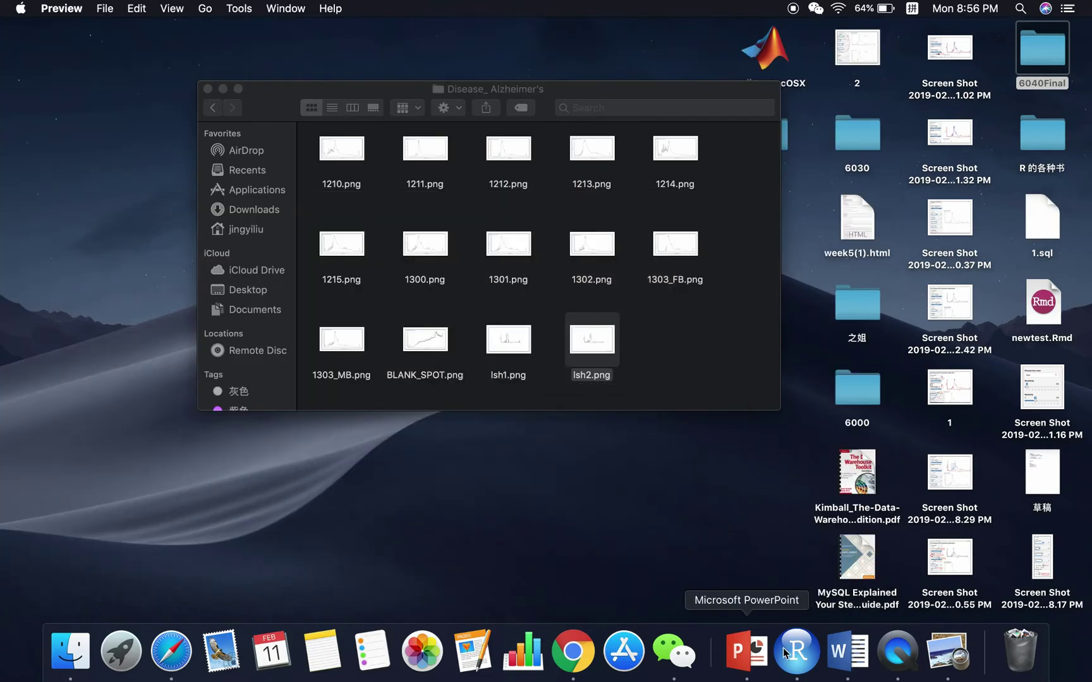
Switch back to the Shiny app in RStudio and clear the three-image comparison with Reload All.
{"action": "left_click", "coordinate": [811, 659]}
{"action": "scroll", "coordinate": [293, 446], "scroll_direction": "up", "scroll_amount": 3}
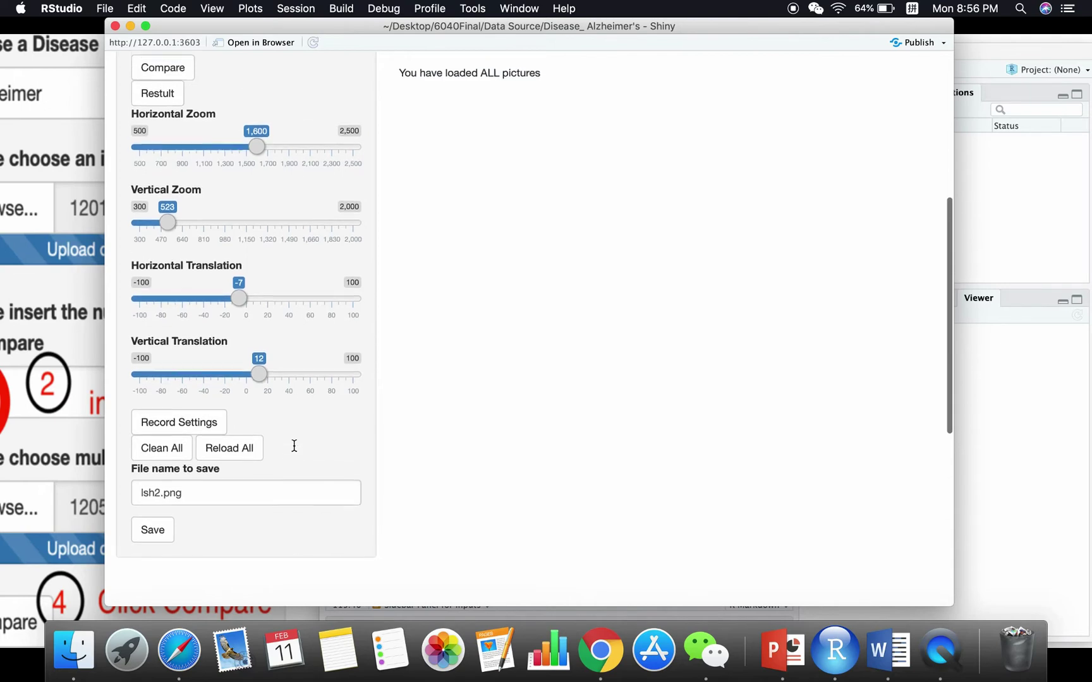
{"action": "scroll", "coordinate": [294, 446], "scroll_direction": "up", "scroll_amount": 5}
{"action": "scroll", "coordinate": [294, 446], "scroll_direction": "down", "scroll_amount": 3}
{"action": "scroll", "coordinate": [293, 446], "scroll_direction": "down", "scroll_amount": 3}
{"action": "scroll", "coordinate": [293, 517], "scroll_direction": "up", "scroll_amount": 6}
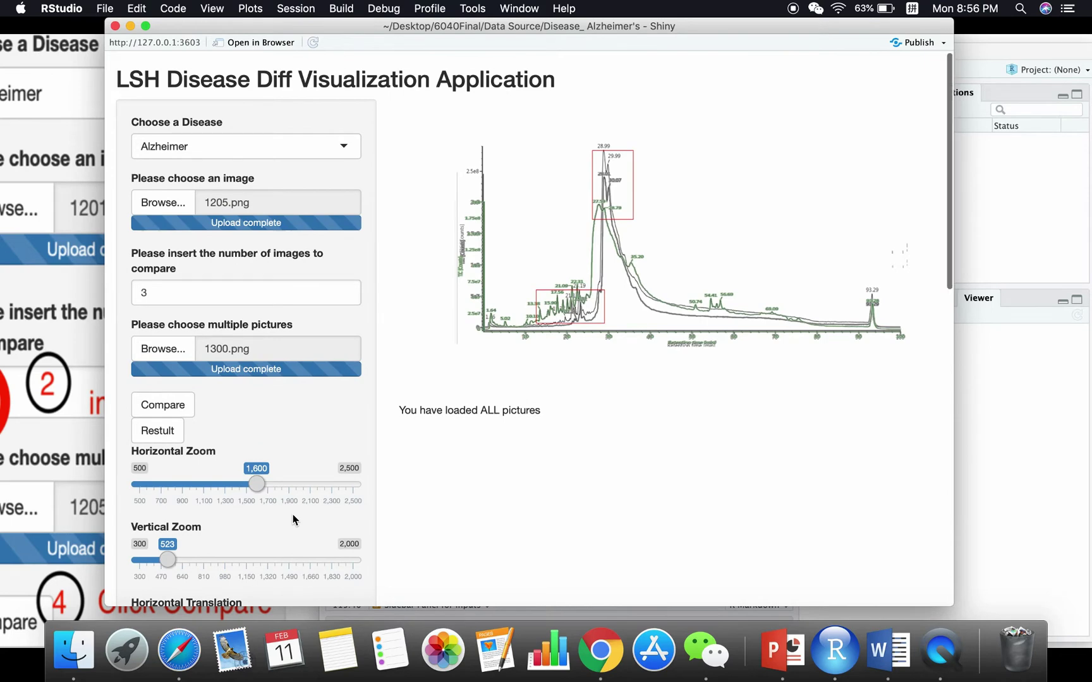
{"action": "scroll", "coordinate": [293, 519], "scroll_direction": "down", "scroll_amount": 3}
{"action": "scroll", "coordinate": [293, 514], "scroll_direction": "down", "scroll_amount": 5}
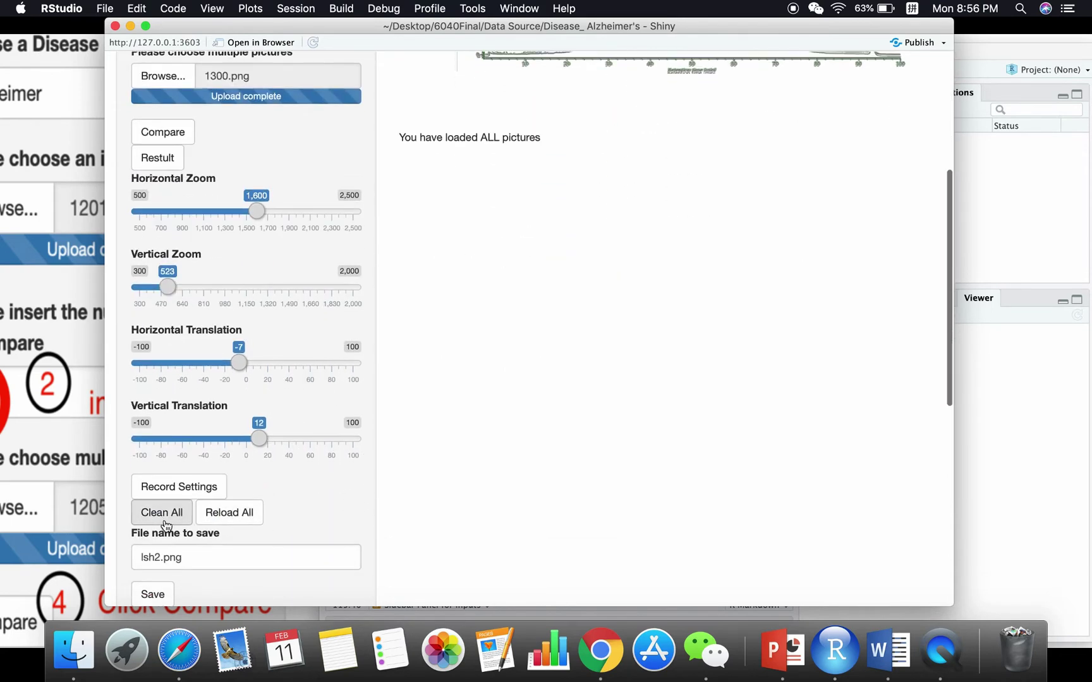
{"action": "scroll", "coordinate": [436, 362], "scroll_direction": "down", "scroll_amount": 2}
{"action": "left_click", "coordinate": [229, 514]}
{"action": "scroll", "coordinate": [436, 531], "scroll_direction": "up", "scroll_amount": 8}
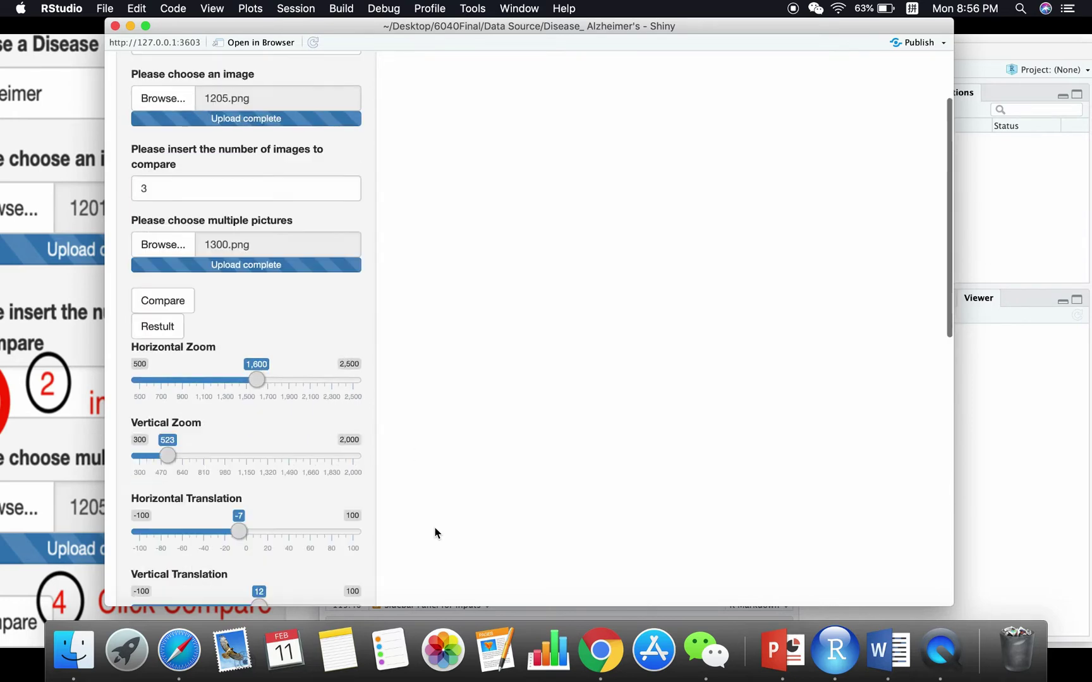